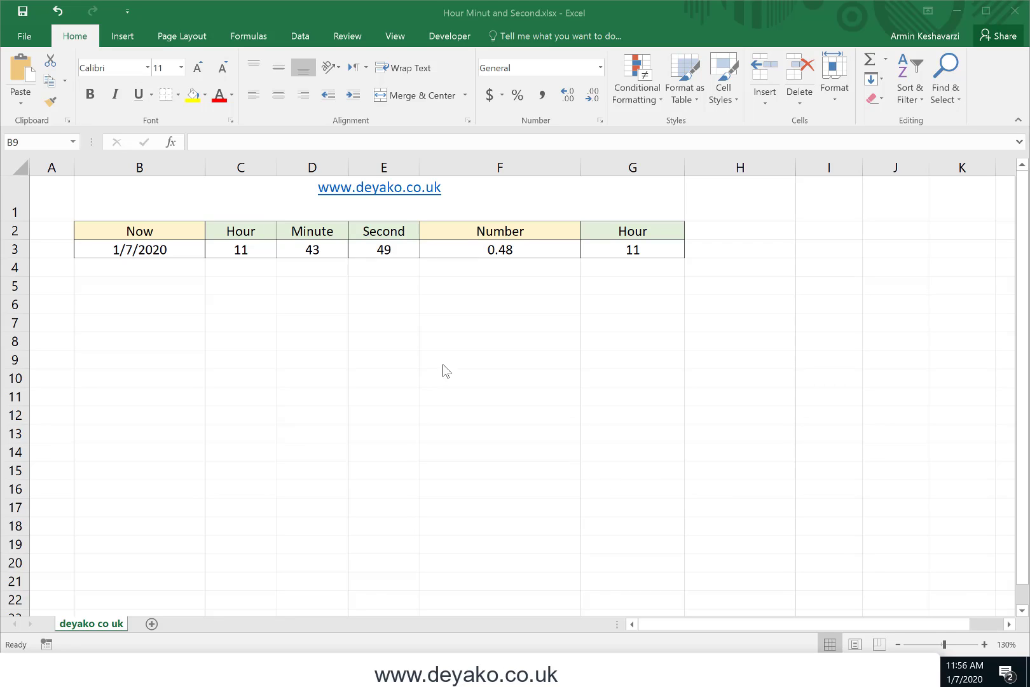
Format the Now value in B3 as Time
click(246, 228)
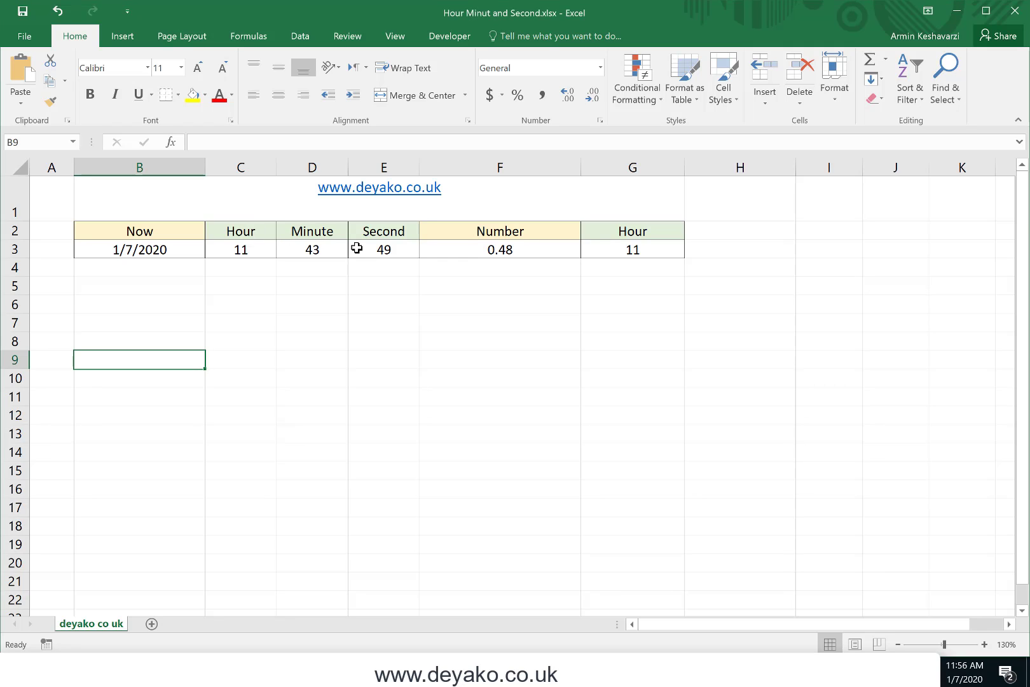
click(182, 248)
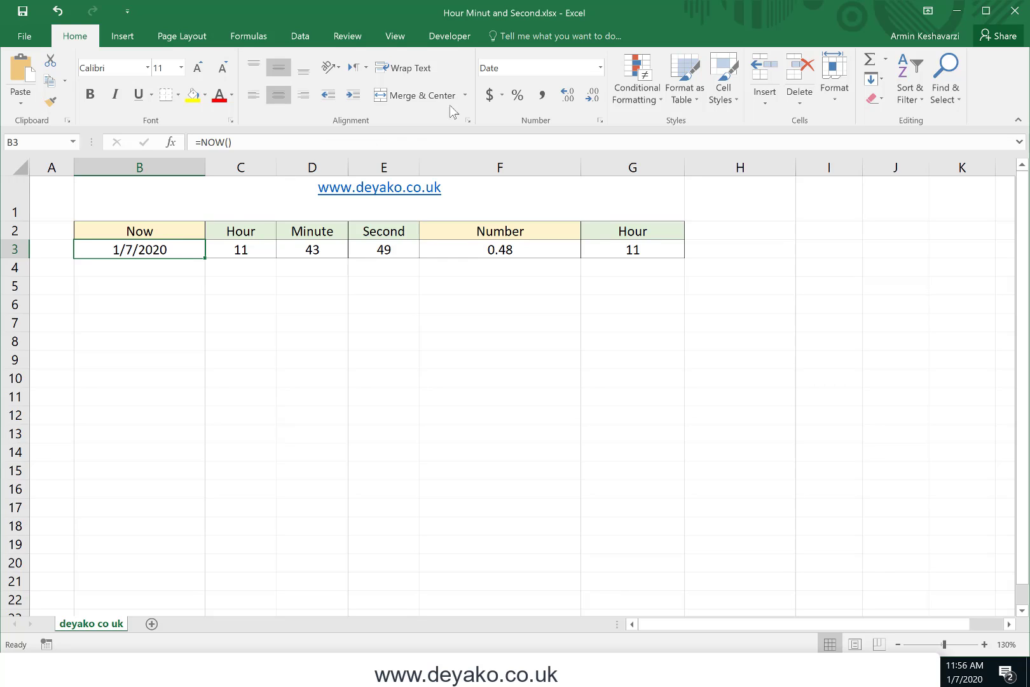
click(600, 67)
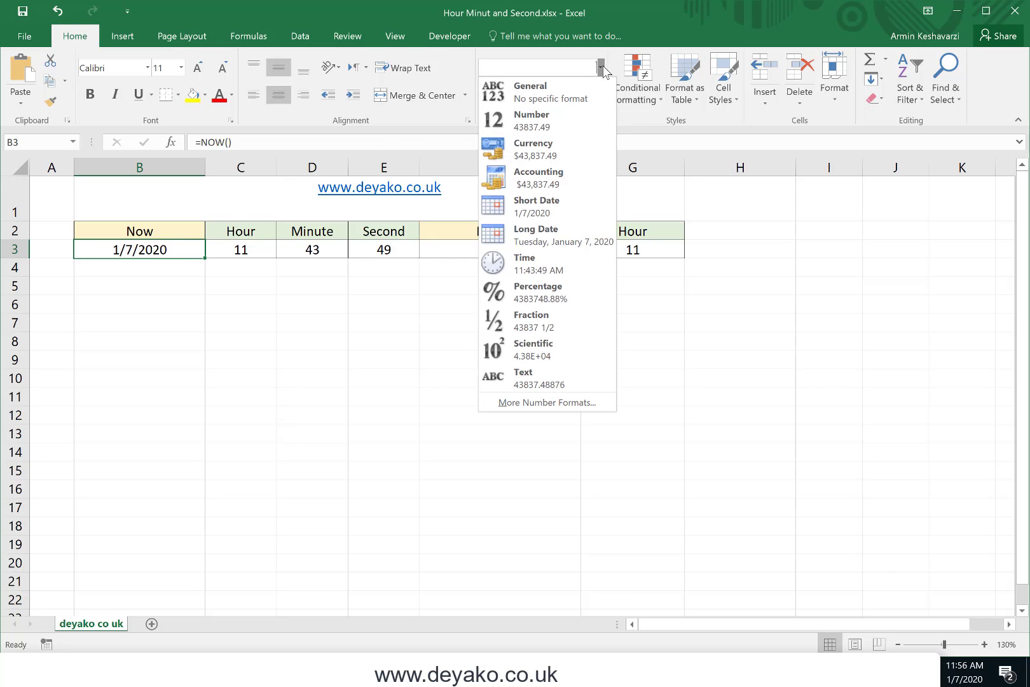
click(556, 261)
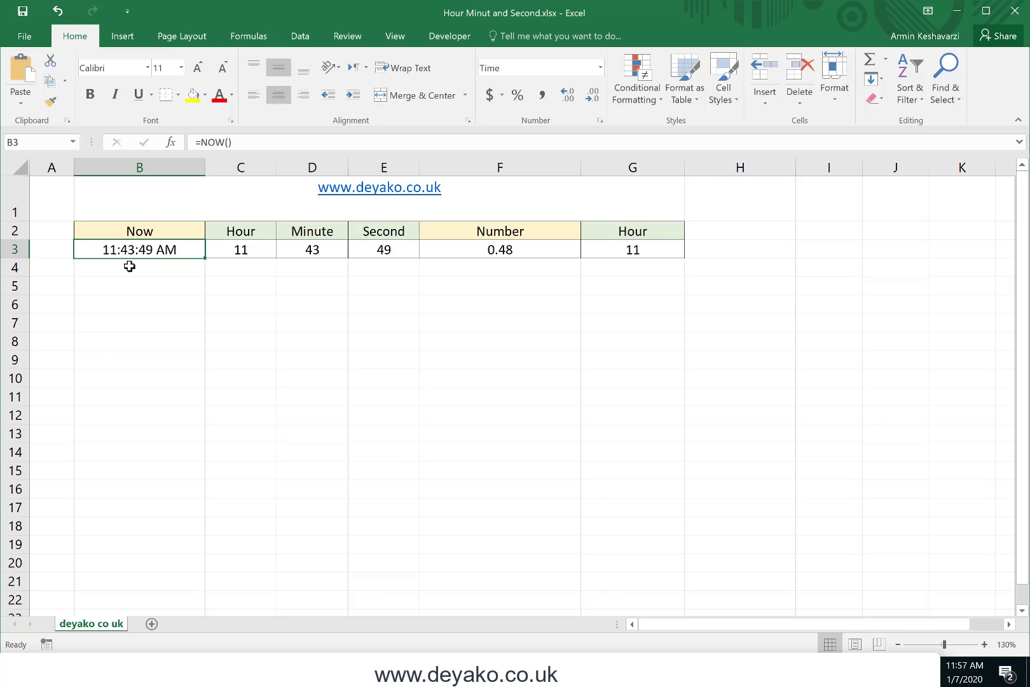
Examine the HOUR, MINUTE and SECOND formulas in C3:E3 and the cell reference used as their argument
click(241, 248)
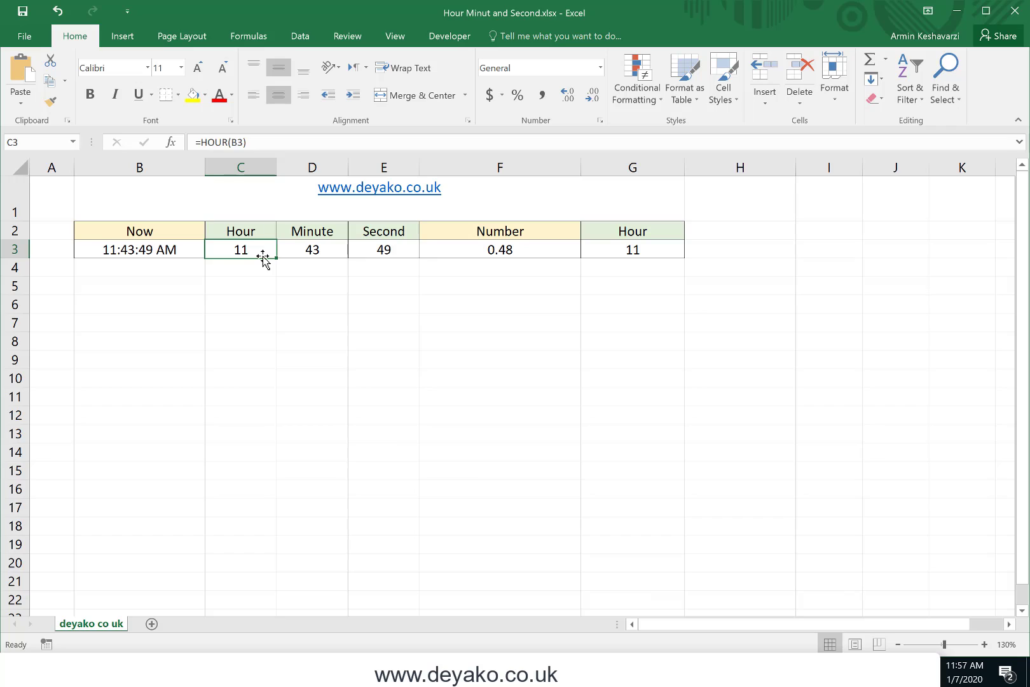
click(305, 251)
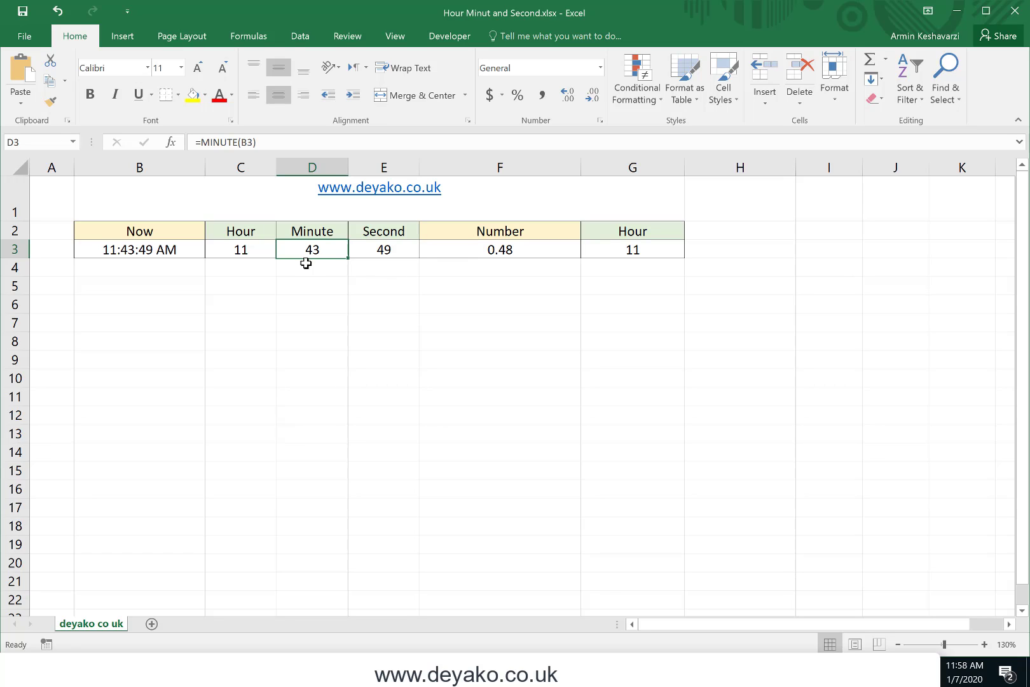
click(368, 249)
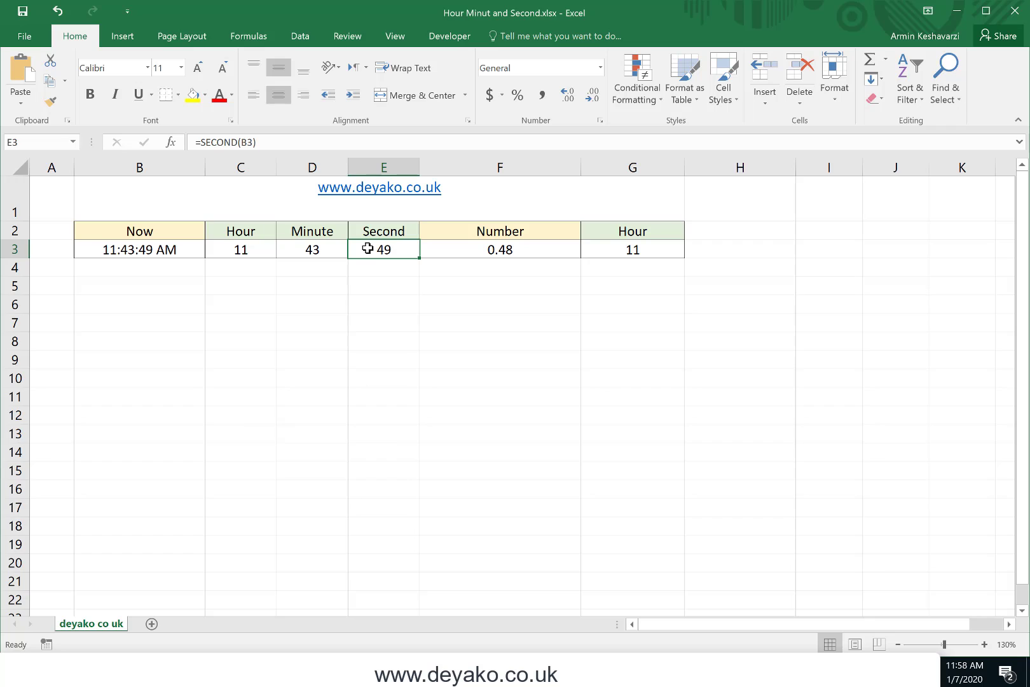
click(253, 142)
double_click(243, 141)
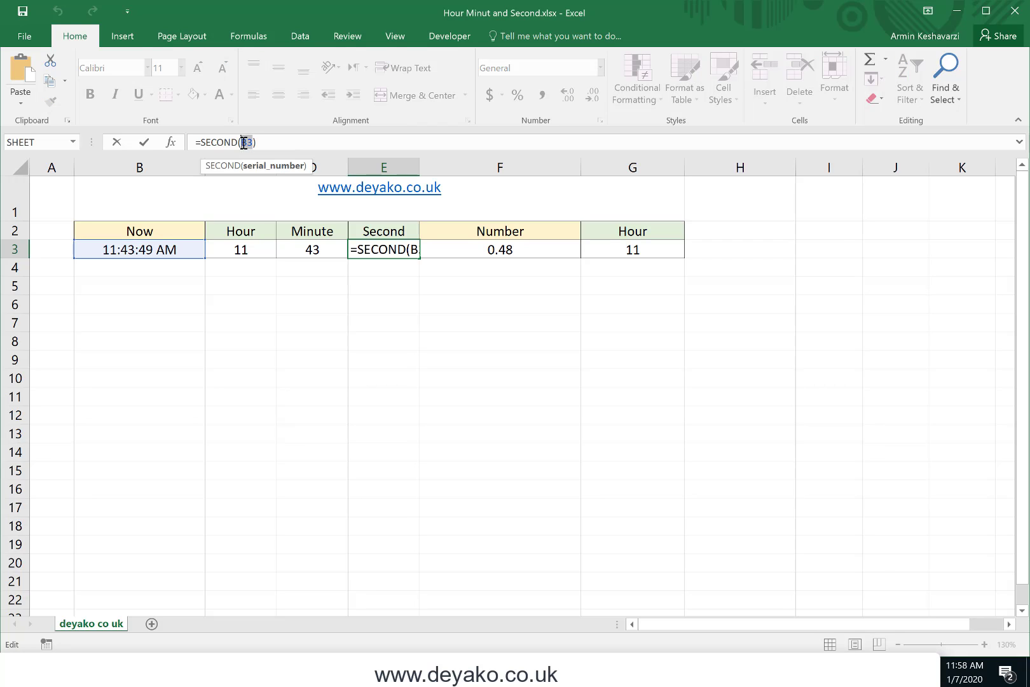
key(Return)
click(387, 250)
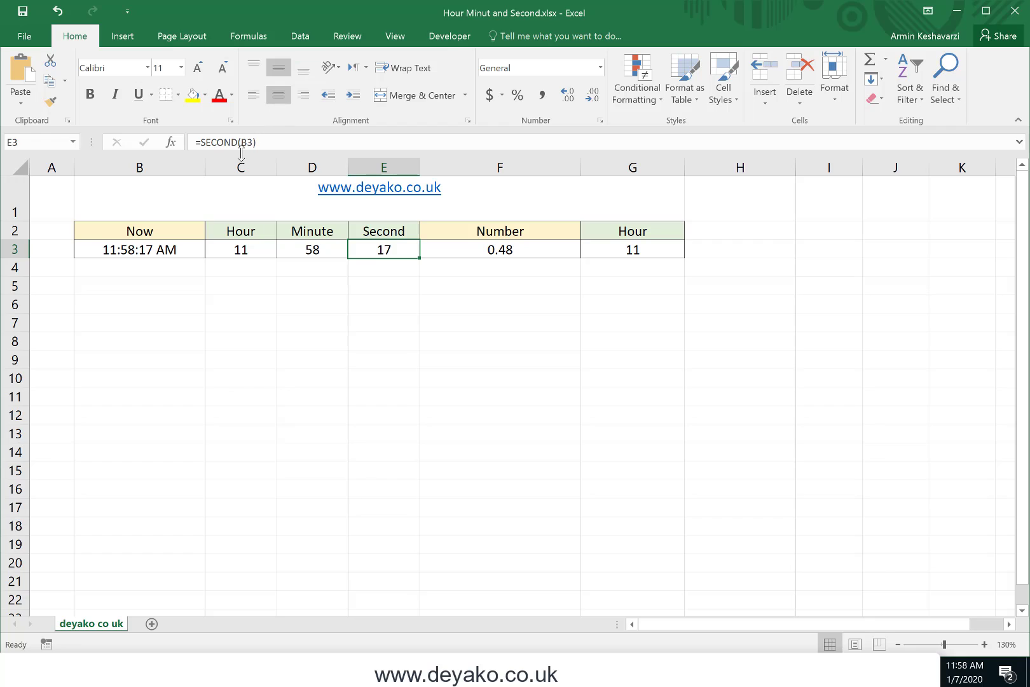
Format the Now value in B3 as Number
click(172, 251)
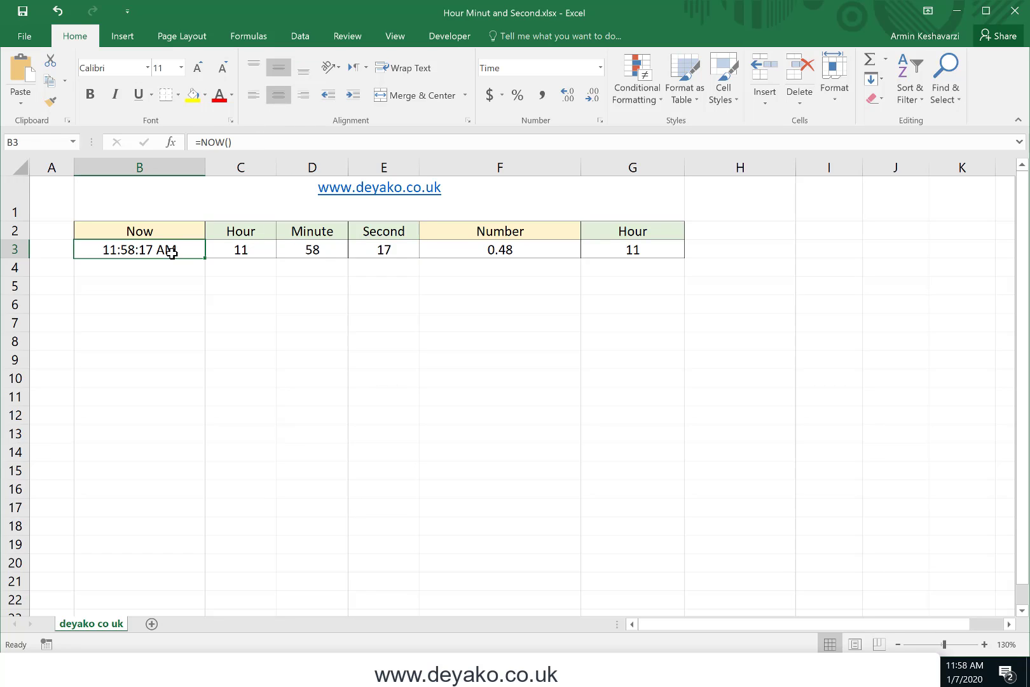
click(601, 69)
click(561, 114)
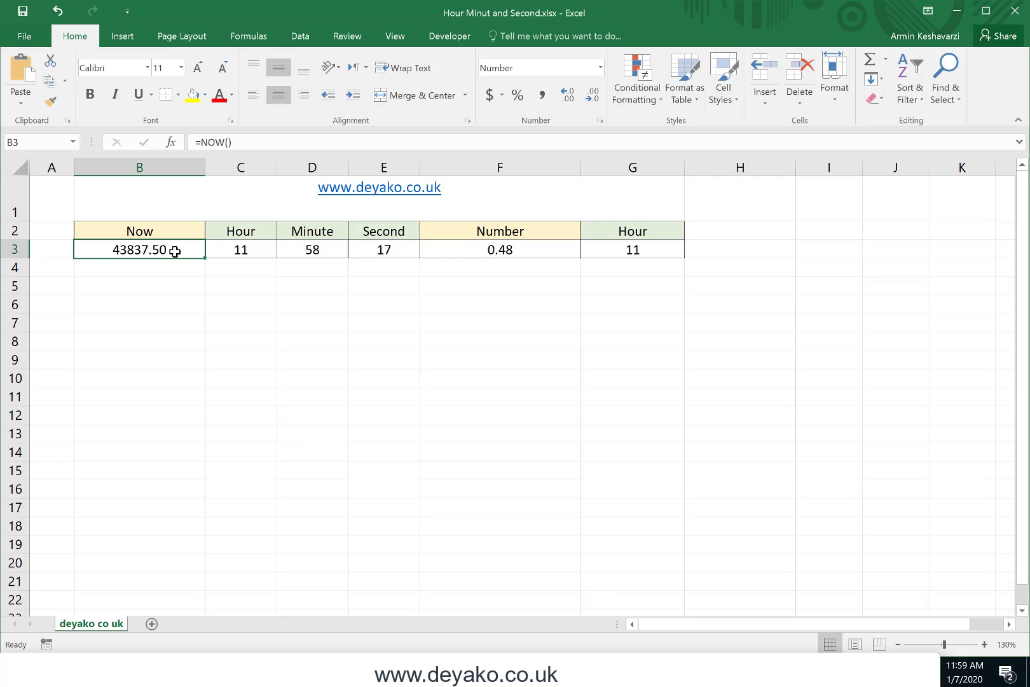
Compare the decimal in F3 with the HOUR formula in G3 that refers to it
click(535, 247)
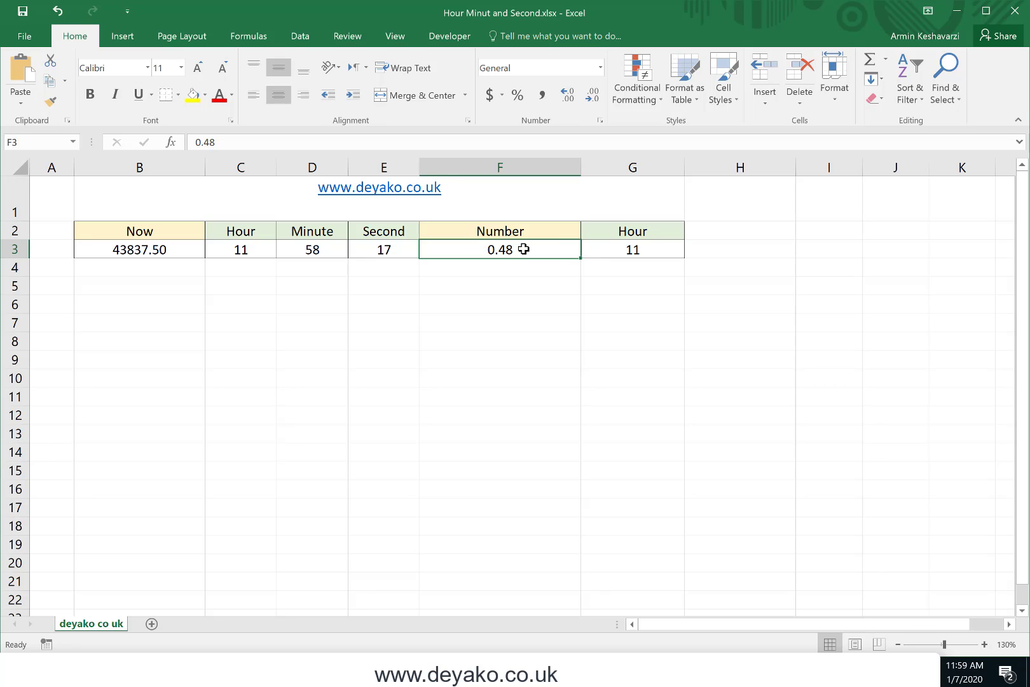
click(628, 248)
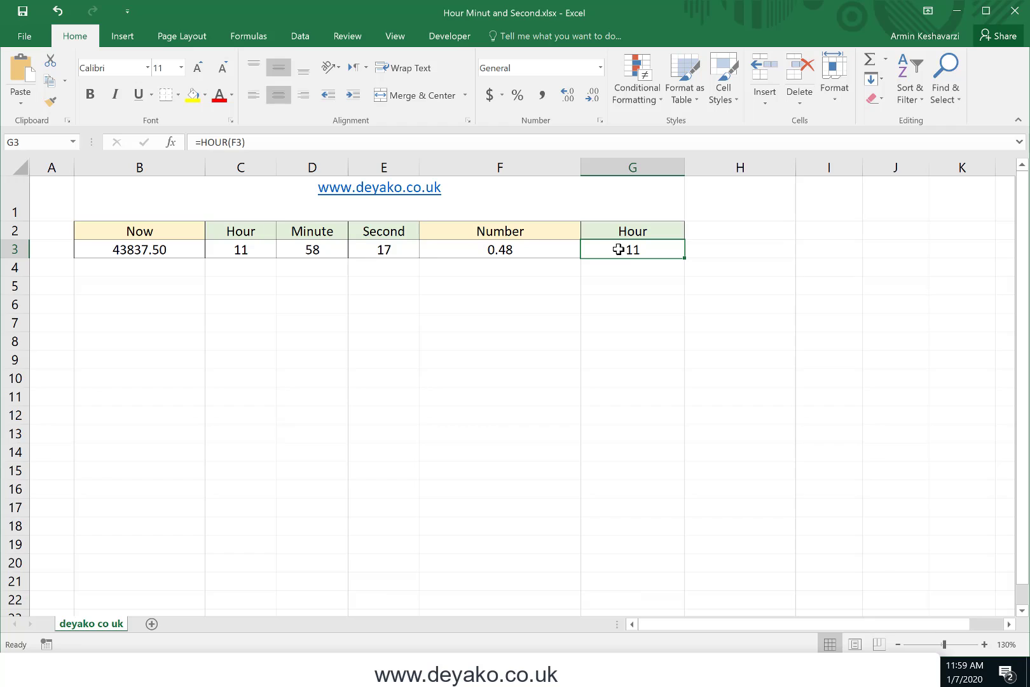
click(563, 250)
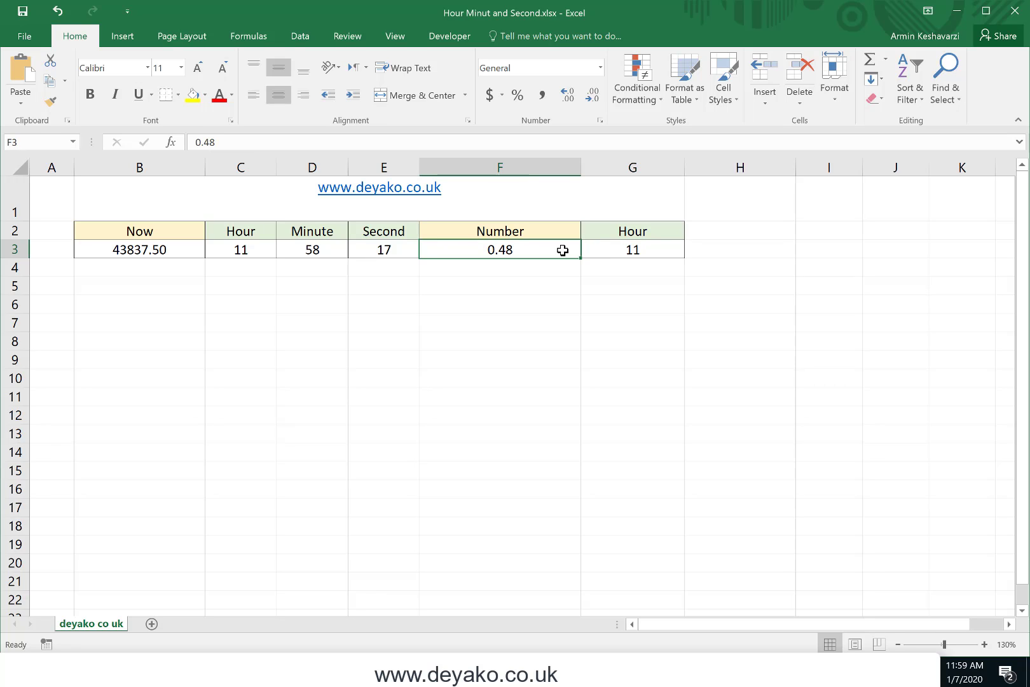
click(683, 246)
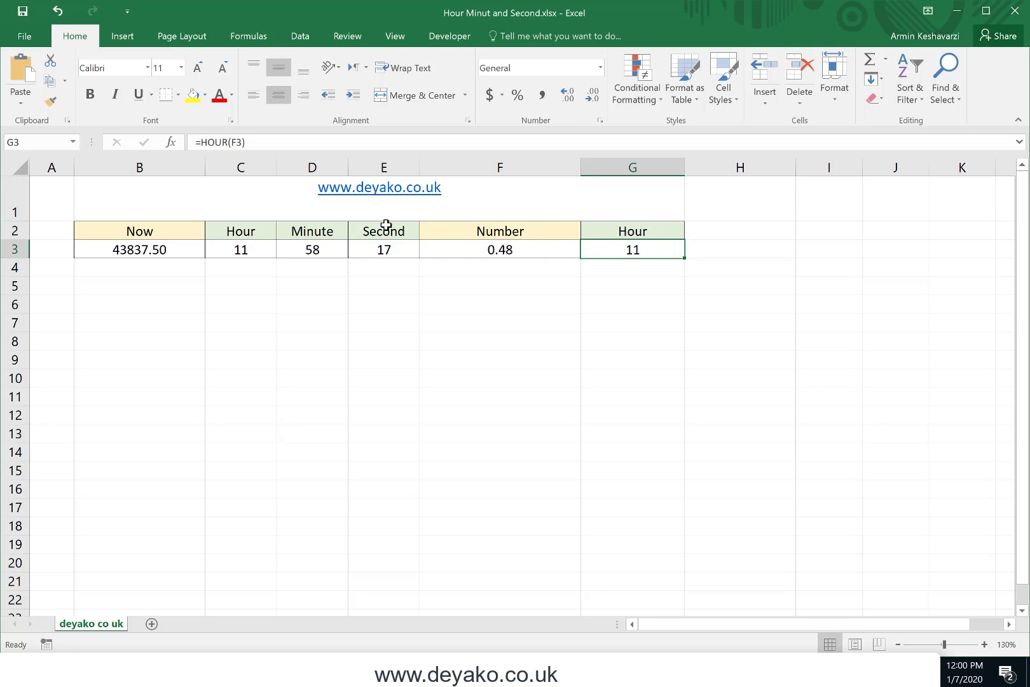
Copy the Minute and Second headings with their formulas from D2:E3 to the range starting at H2
click(337, 237)
drag(336, 236, 376, 246)
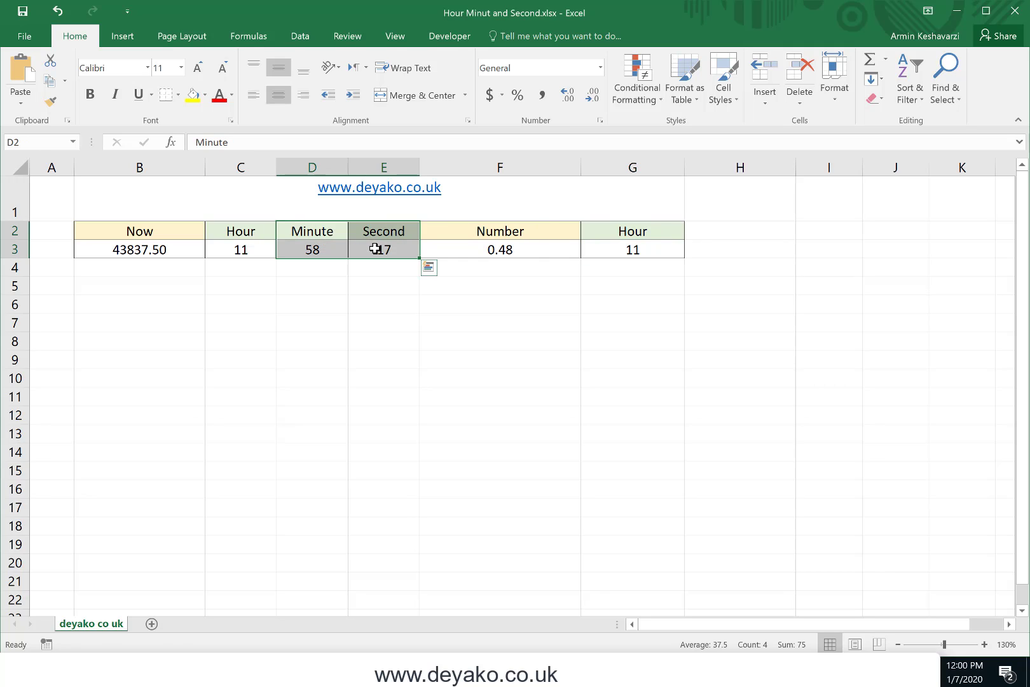
key(ctrl+c)
click(713, 223)
key(ctrl+v)
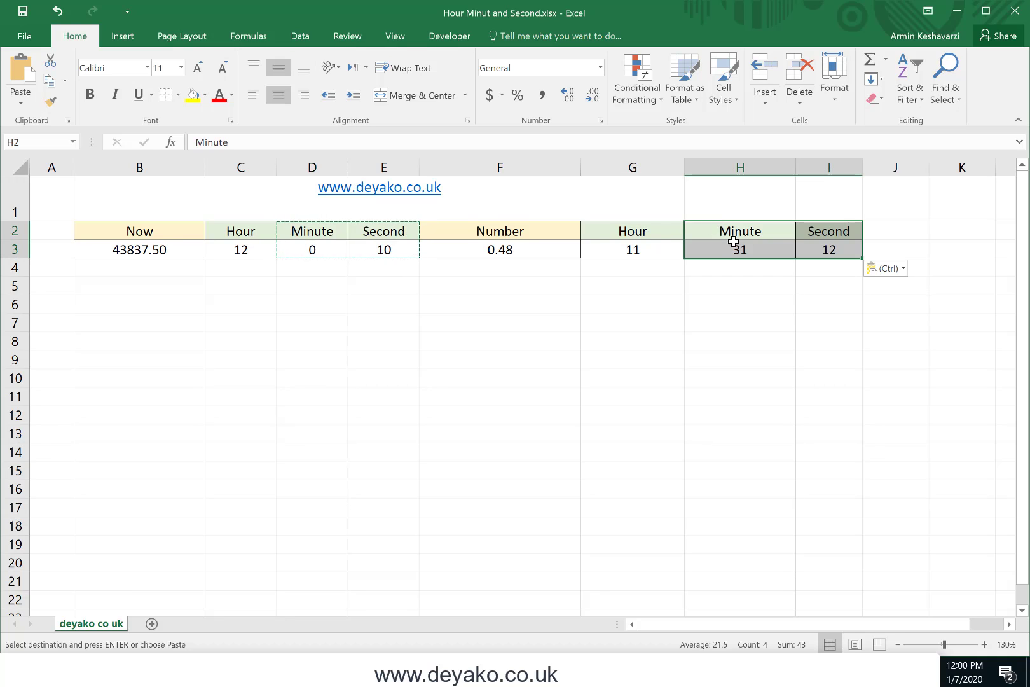
Check that the formulas in G3, H3 and I3 all take the decimal number in F3 as their argument
click(744, 249)
click(248, 141)
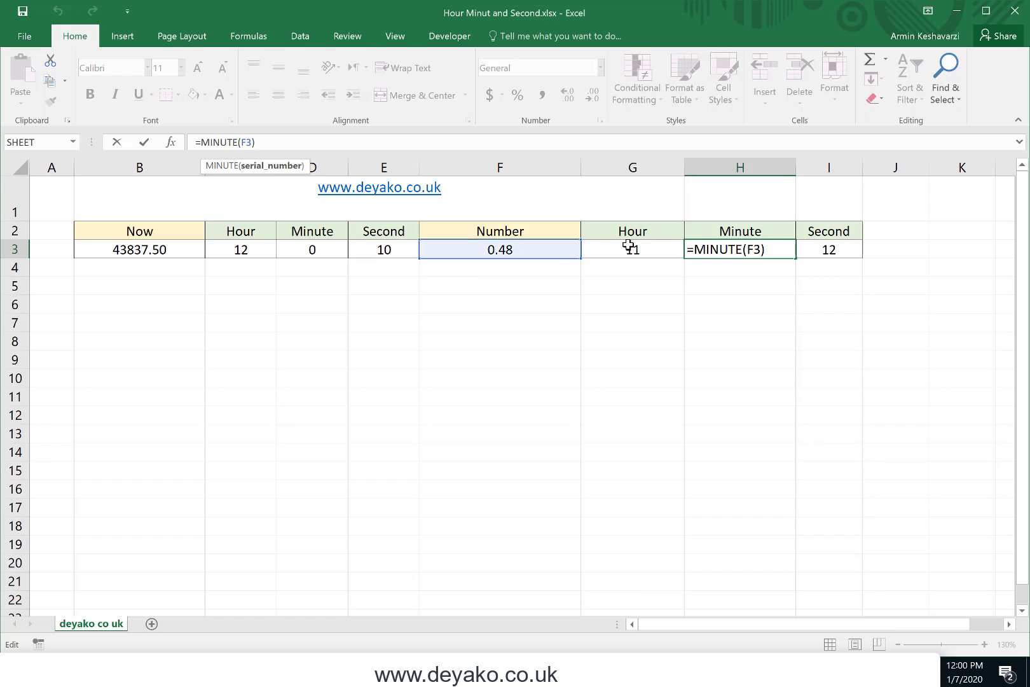
key(Return)
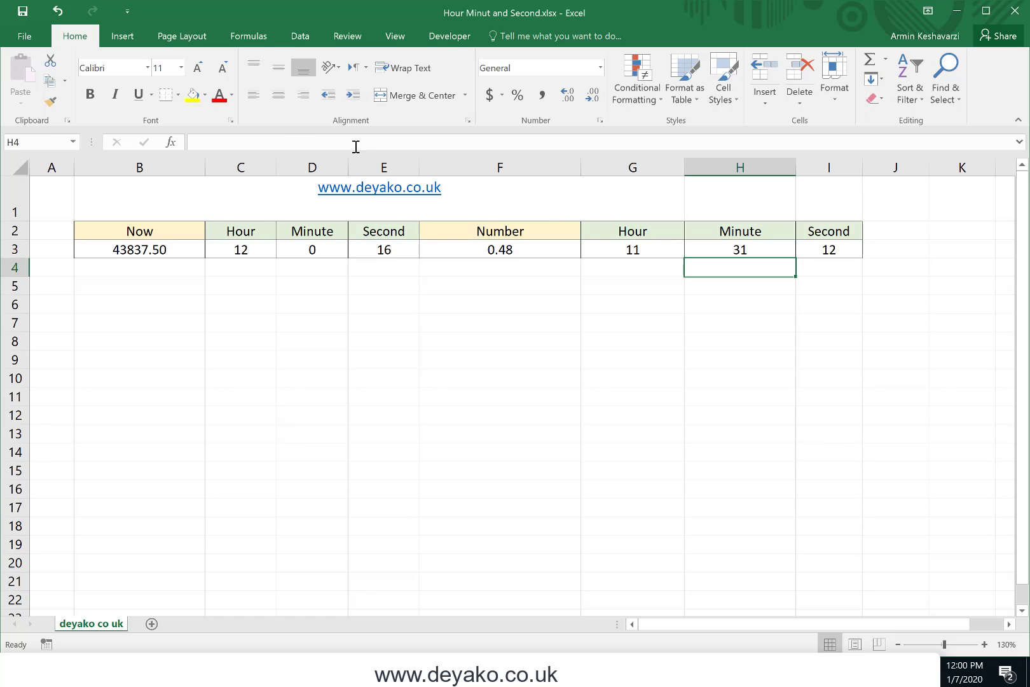
click(829, 248)
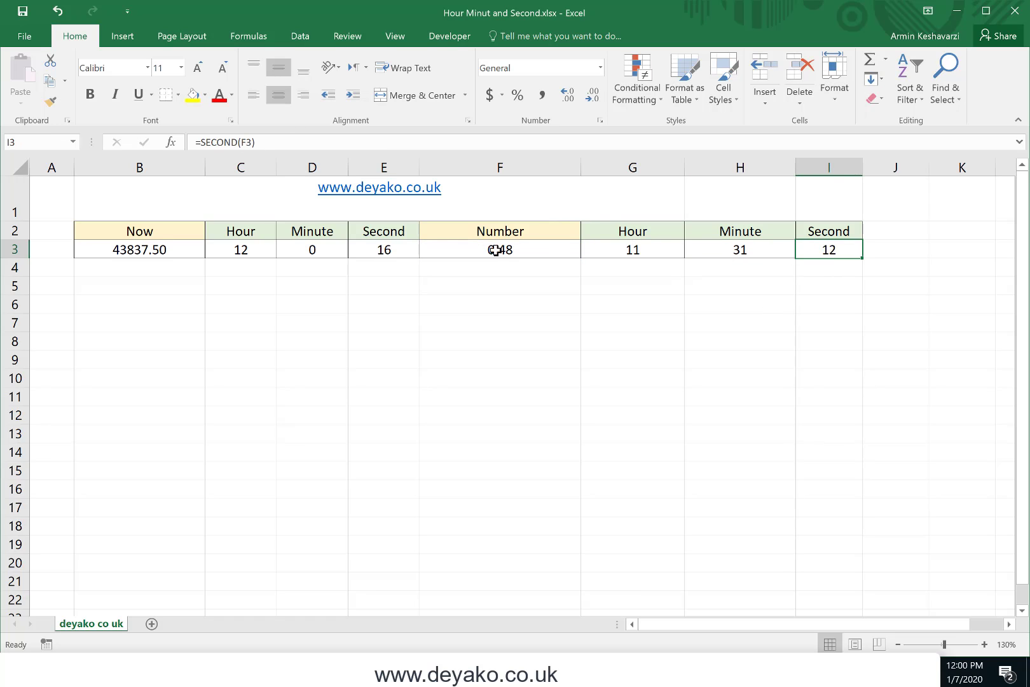
click(673, 254)
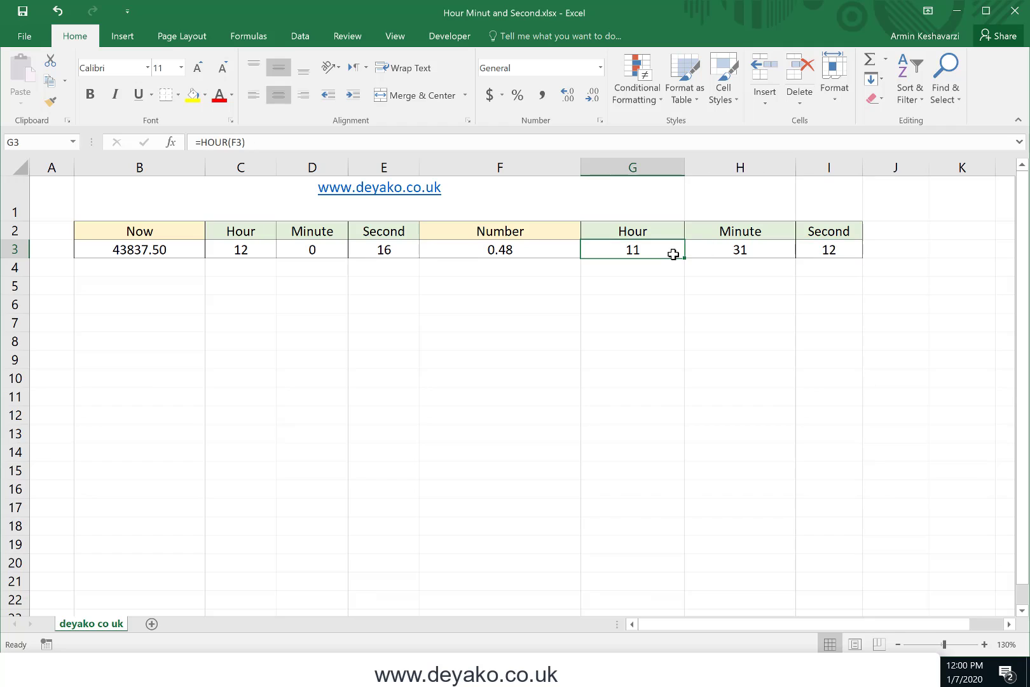
click(519, 247)
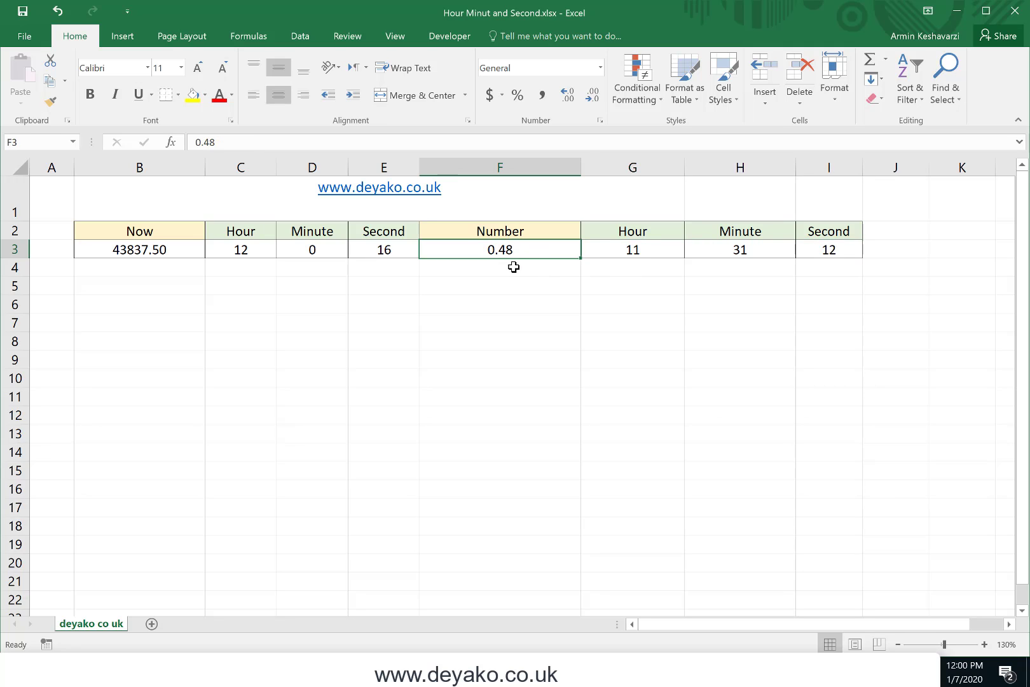
click(671, 254)
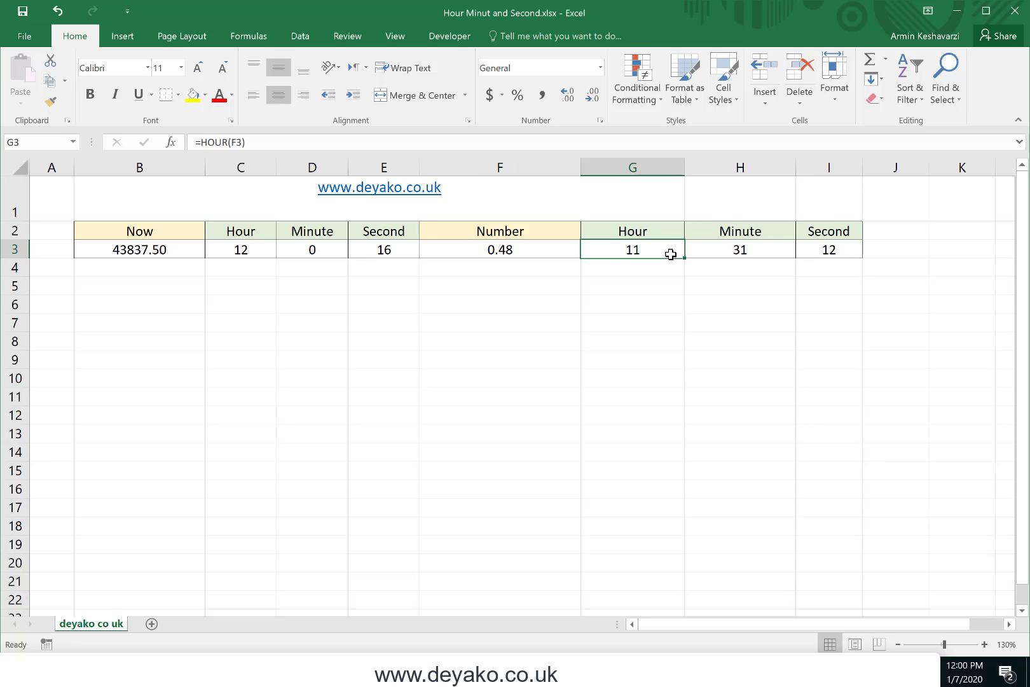
click(725, 253)
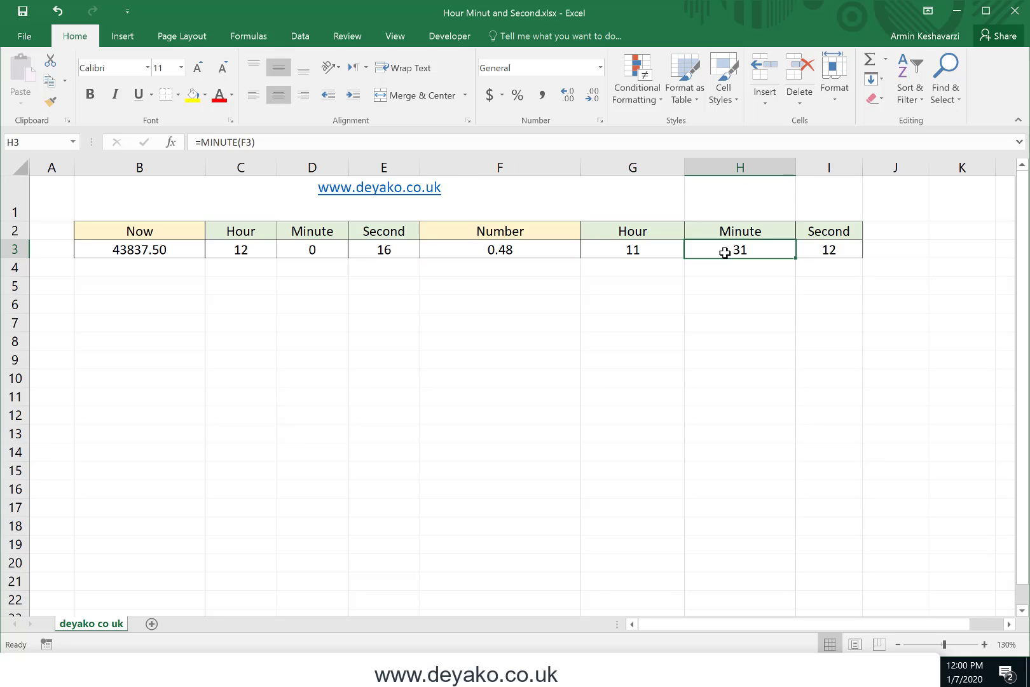
click(844, 250)
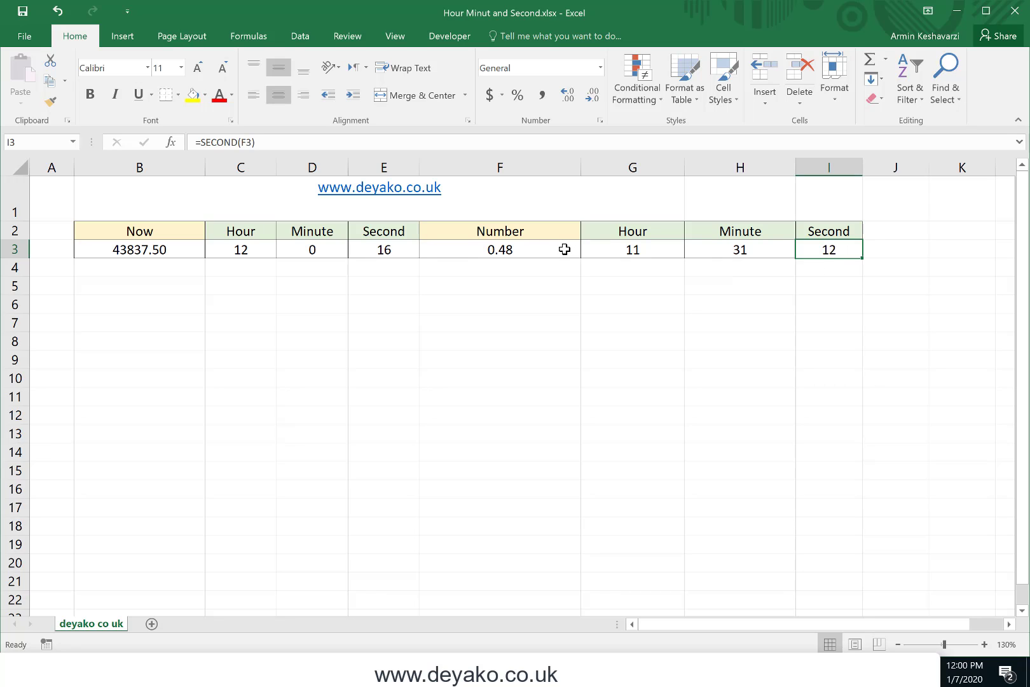
click(617, 253)
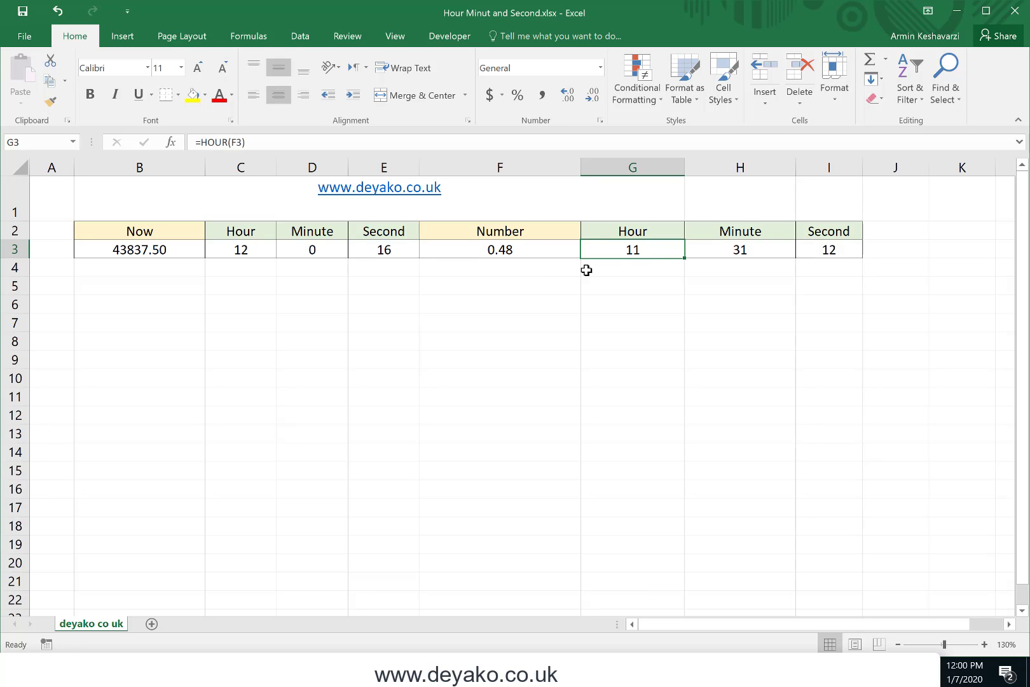
Enter the formula = "The Hour is: " & "11" in G4
click(606, 268)
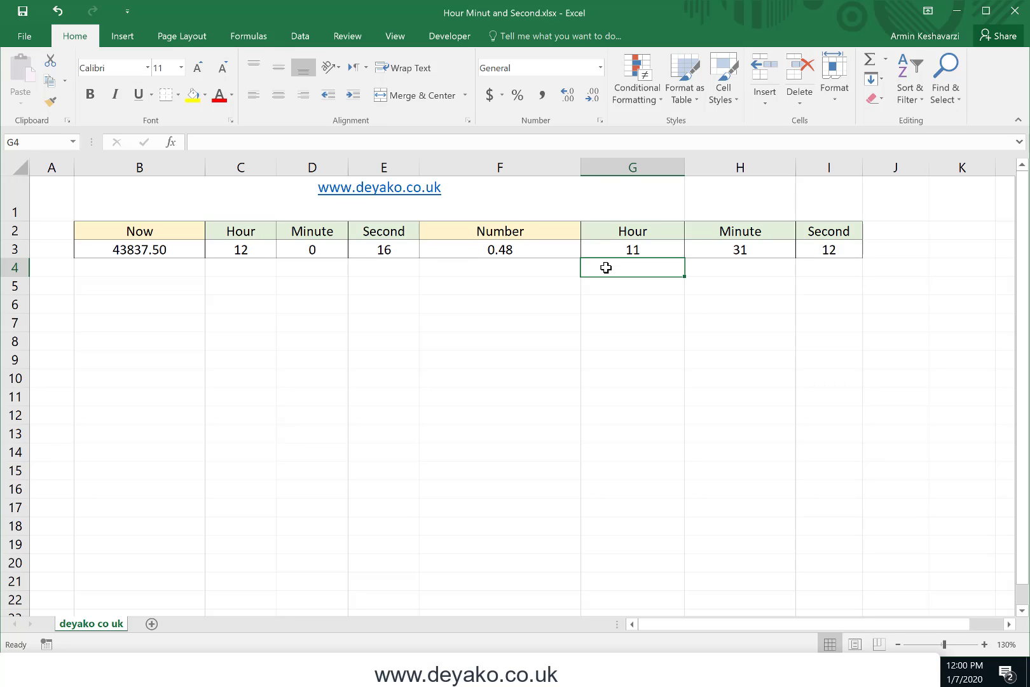
text(=)
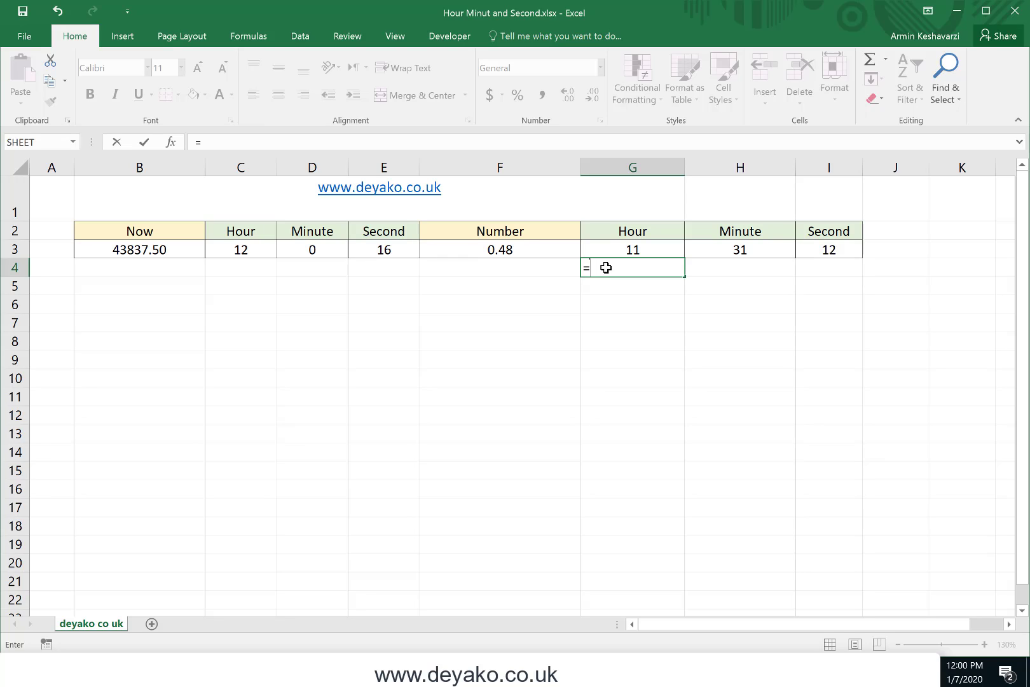
text( "The Hour is)
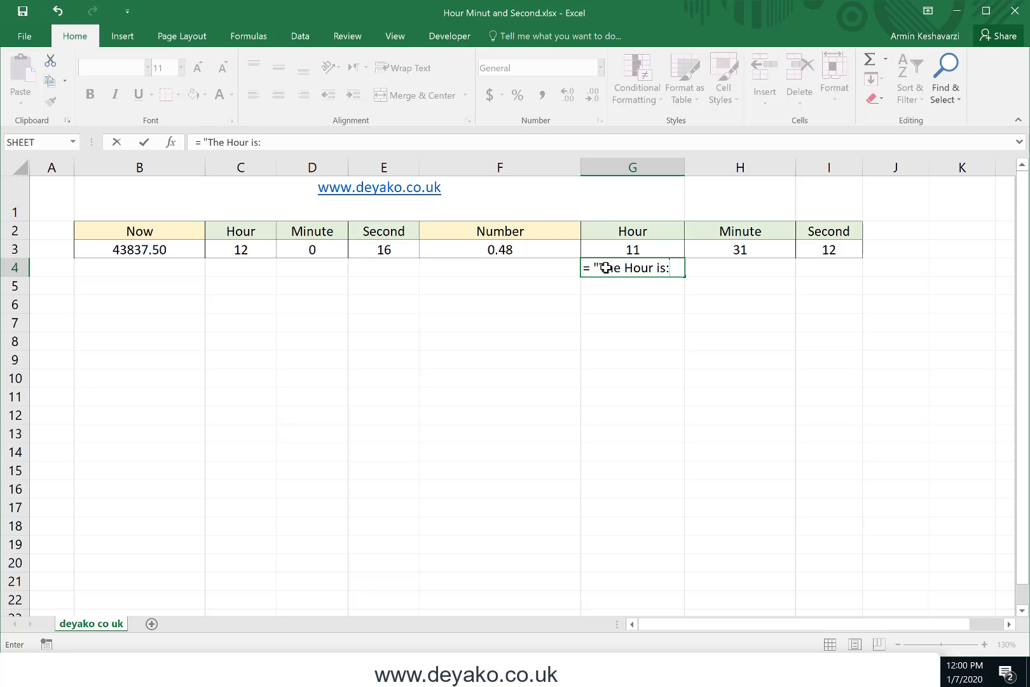
text(: " & ")
text(1)
key(BackSpace)
text(11")
key(Return)
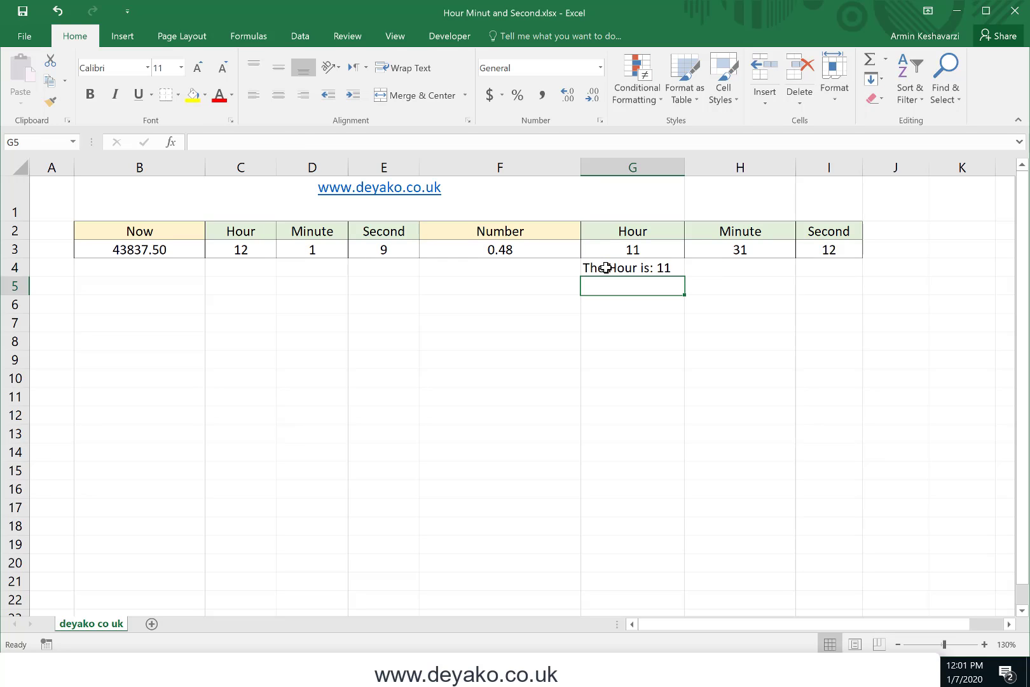
Replace the fixed "11" in the G4 text formula with HOUR(B3) so it takes the hour from the Now cell
click(605, 268)
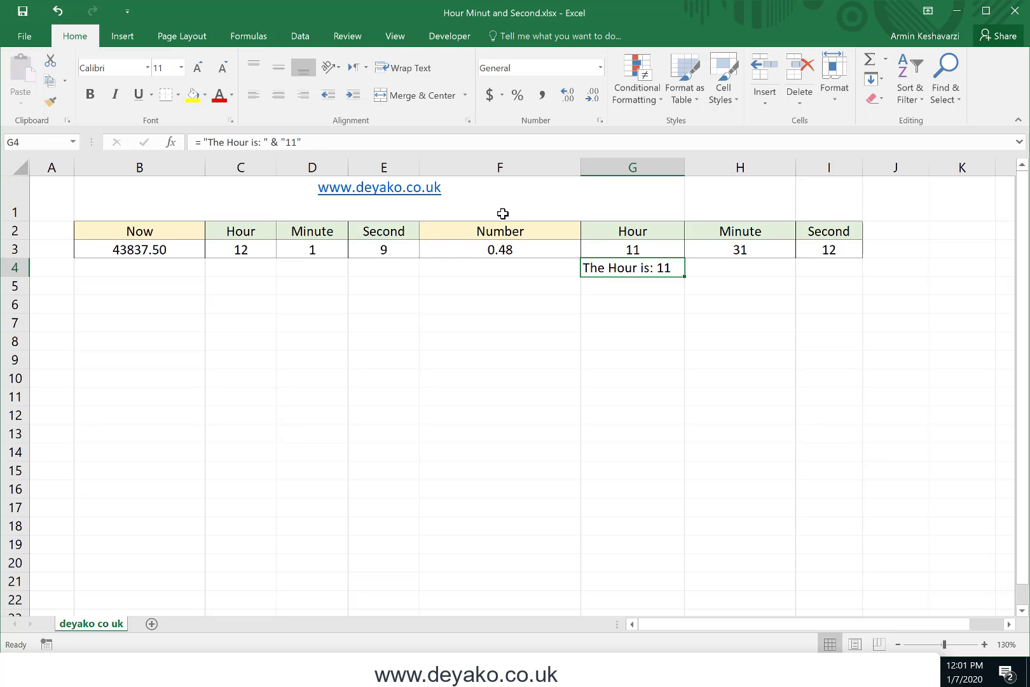
click(291, 145)
drag(292, 144, 280, 145)
key(BackSpace)
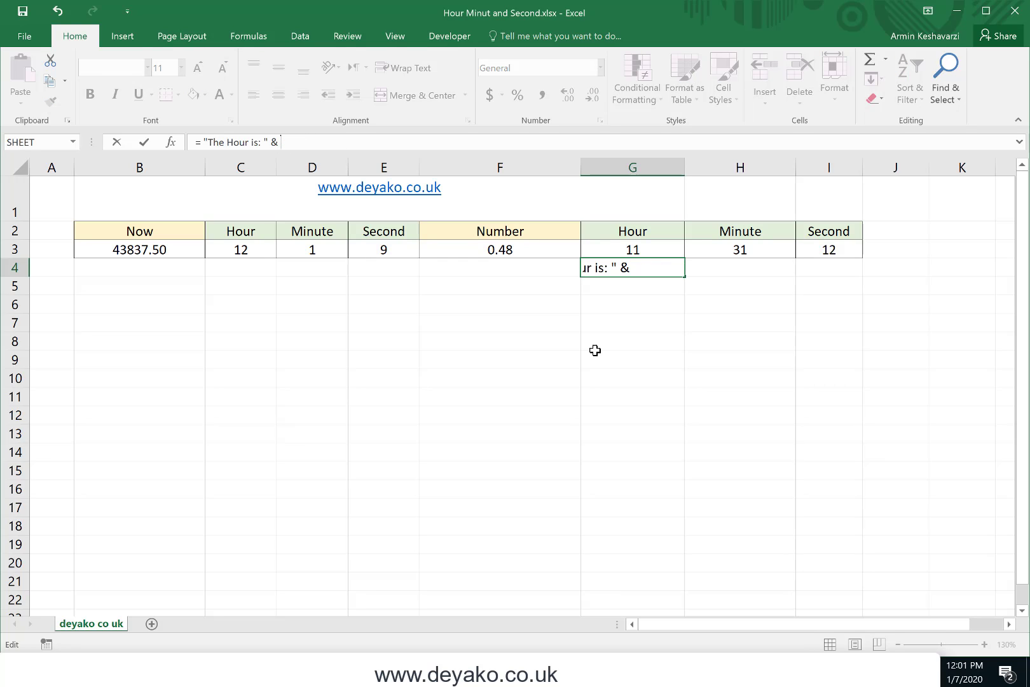
text(hour()
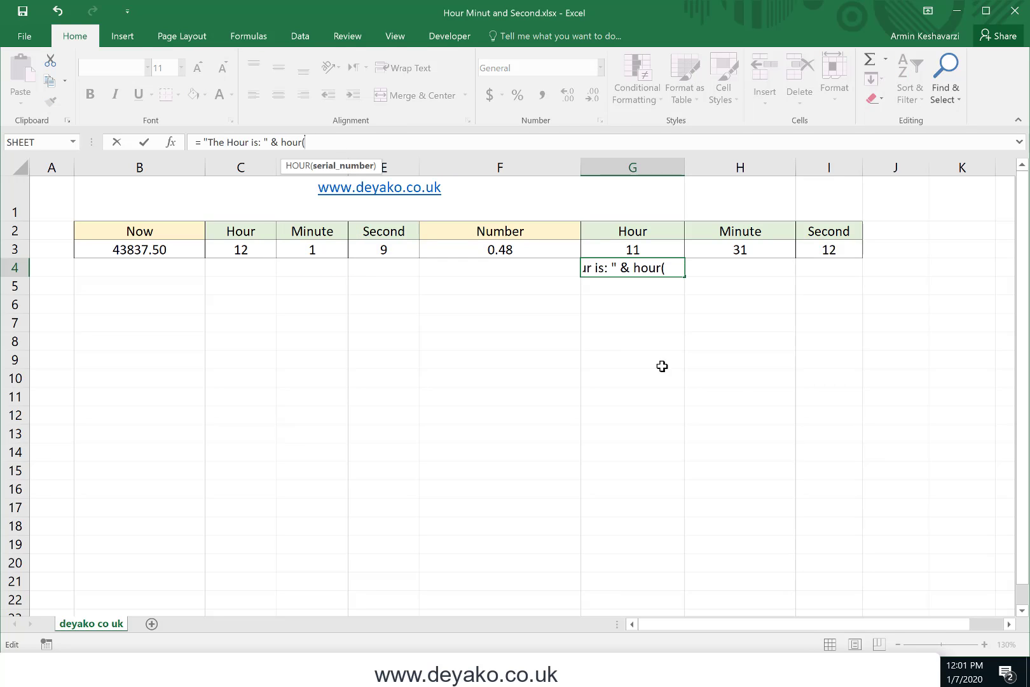
click(491, 251)
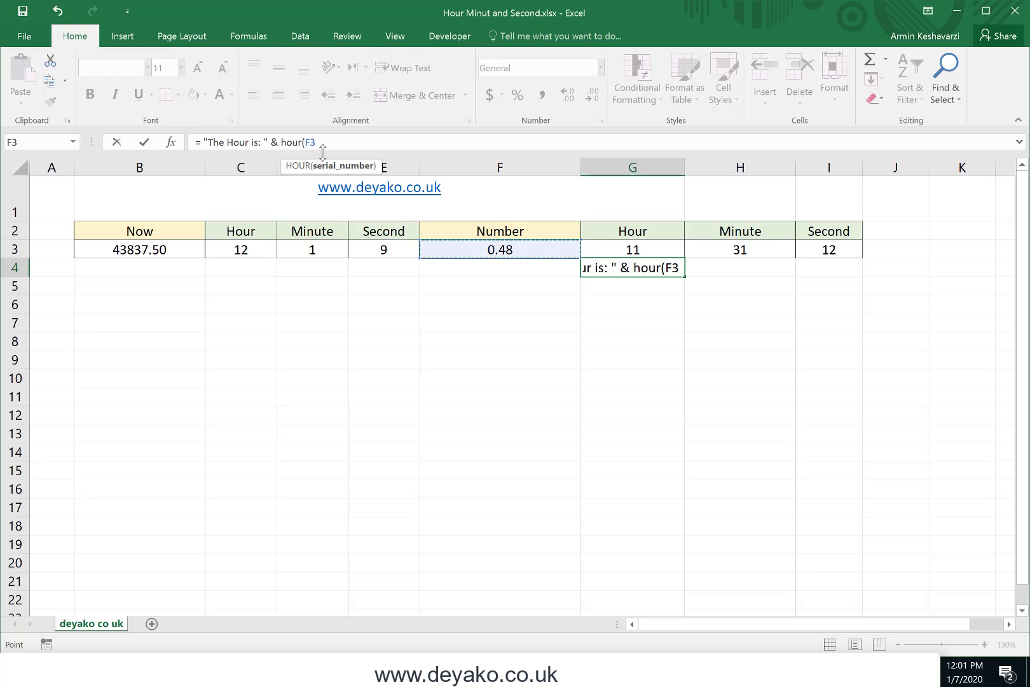
click(167, 249)
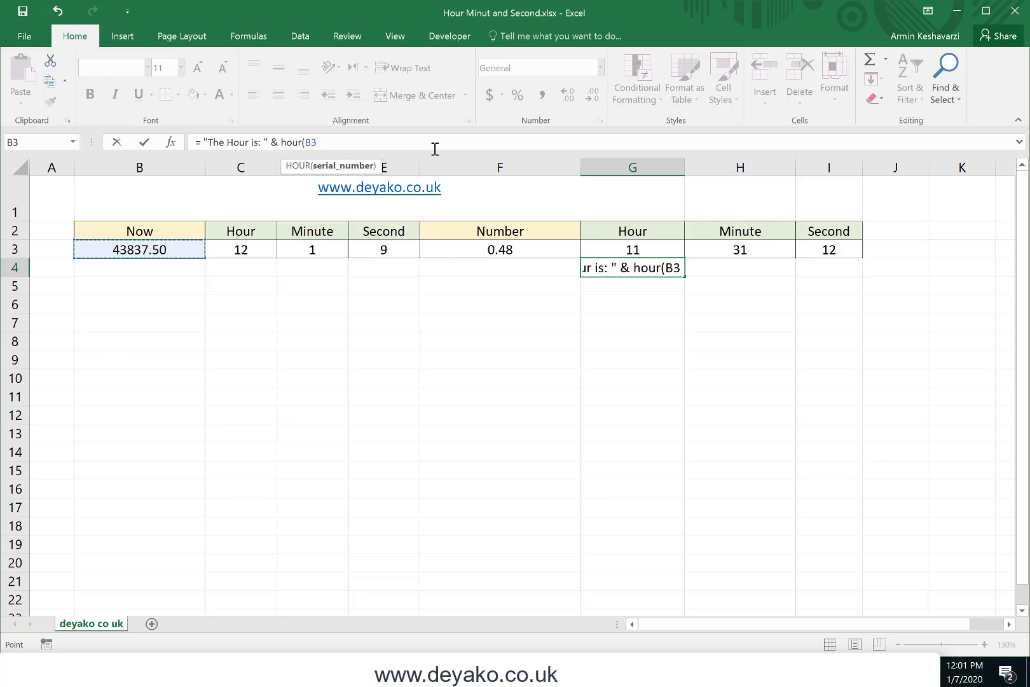
text())
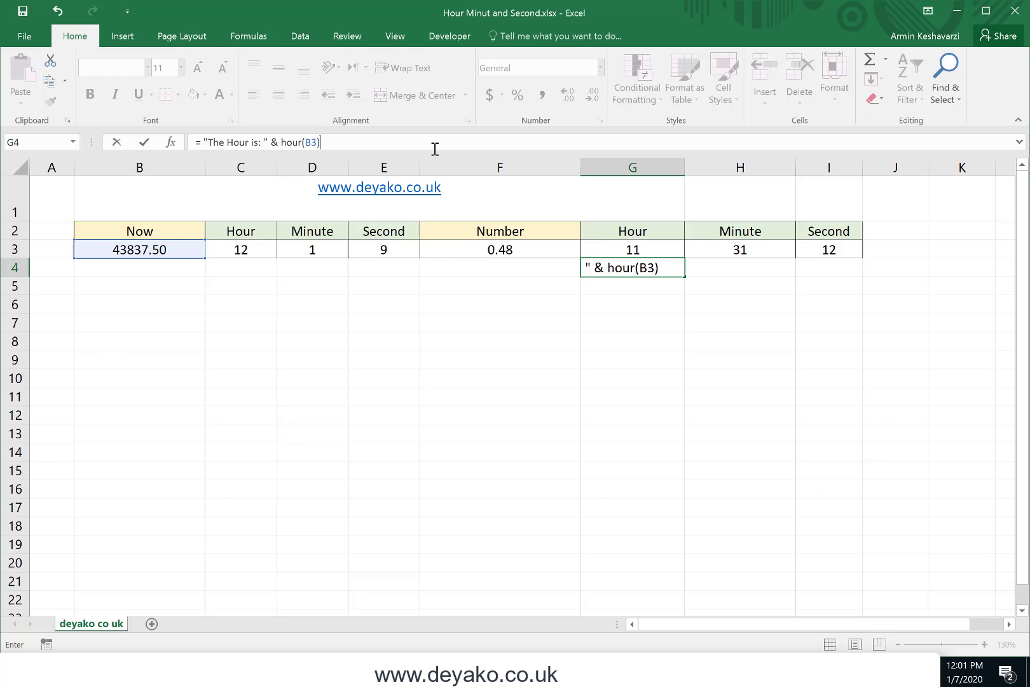
key(Return)
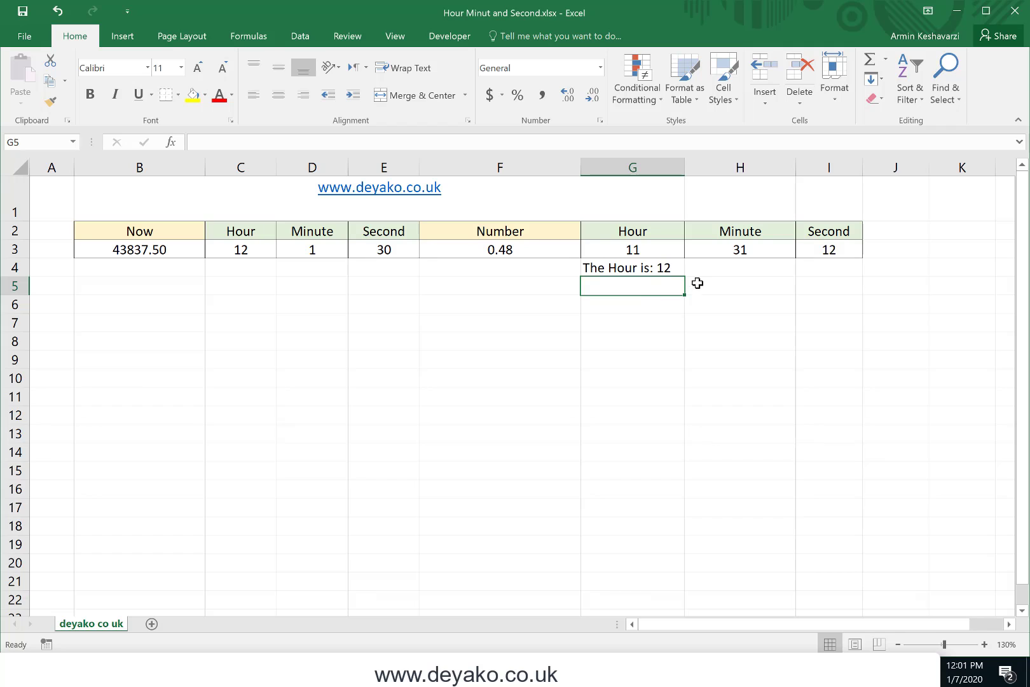
Change the G4 formula to = "The second is: " & SECOND(B3)
click(656, 270)
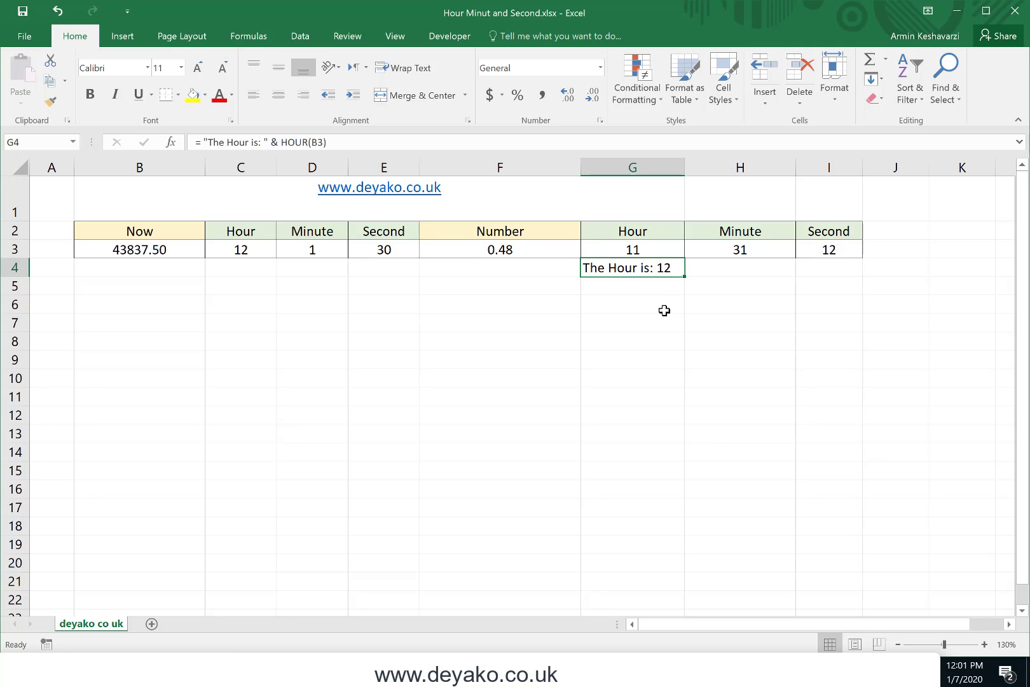
click(295, 141)
double_click(295, 141)
text(second)
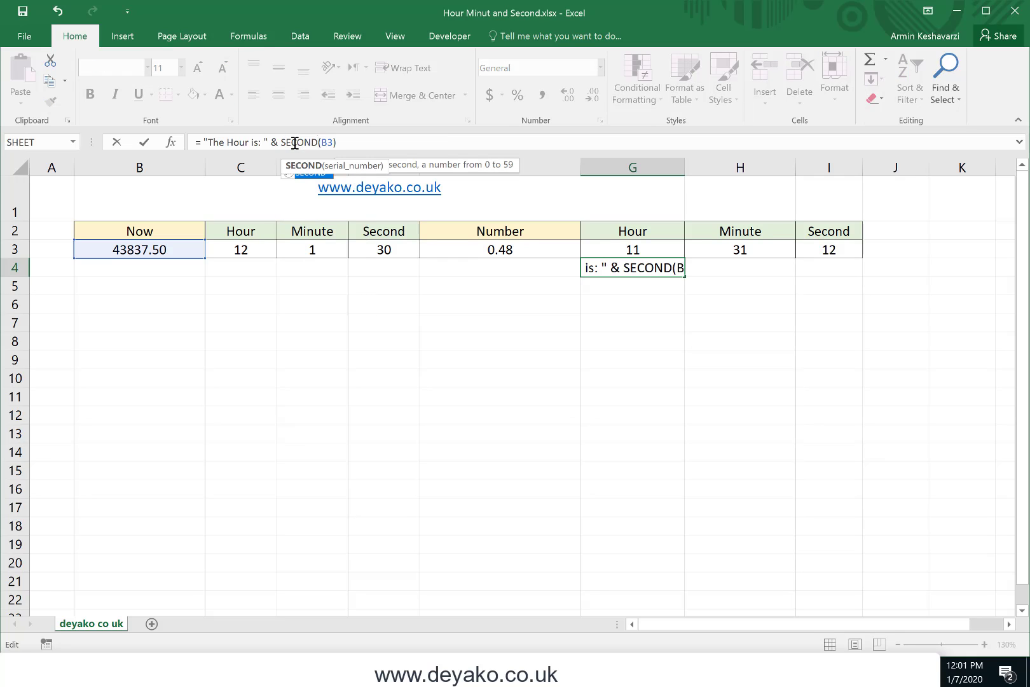
click(232, 143)
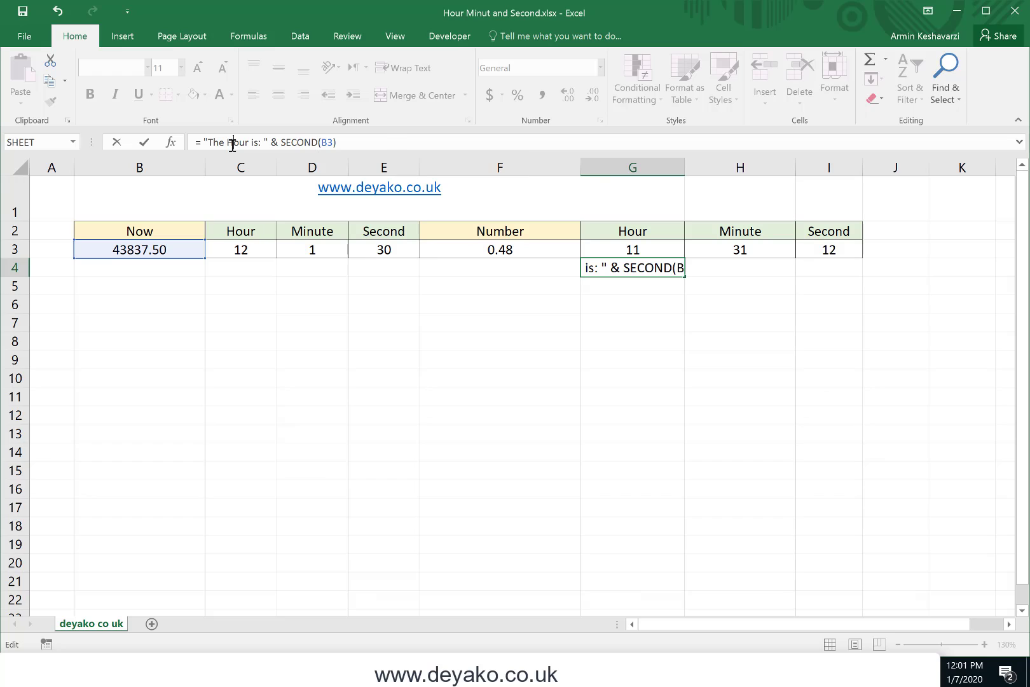
double_click(232, 142)
text(second)
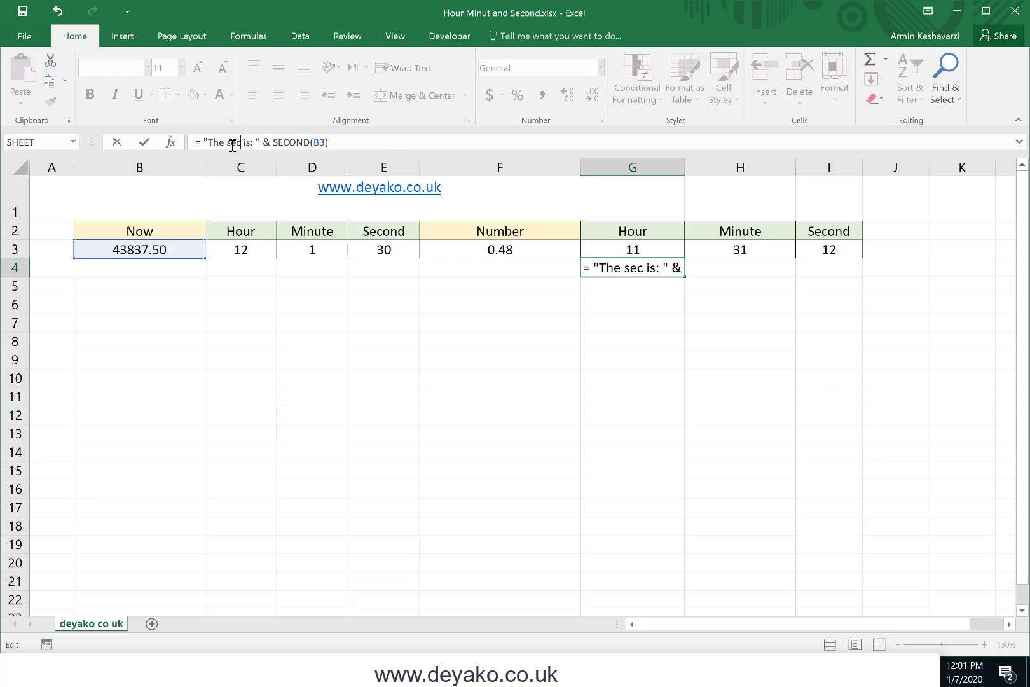
key(Return)
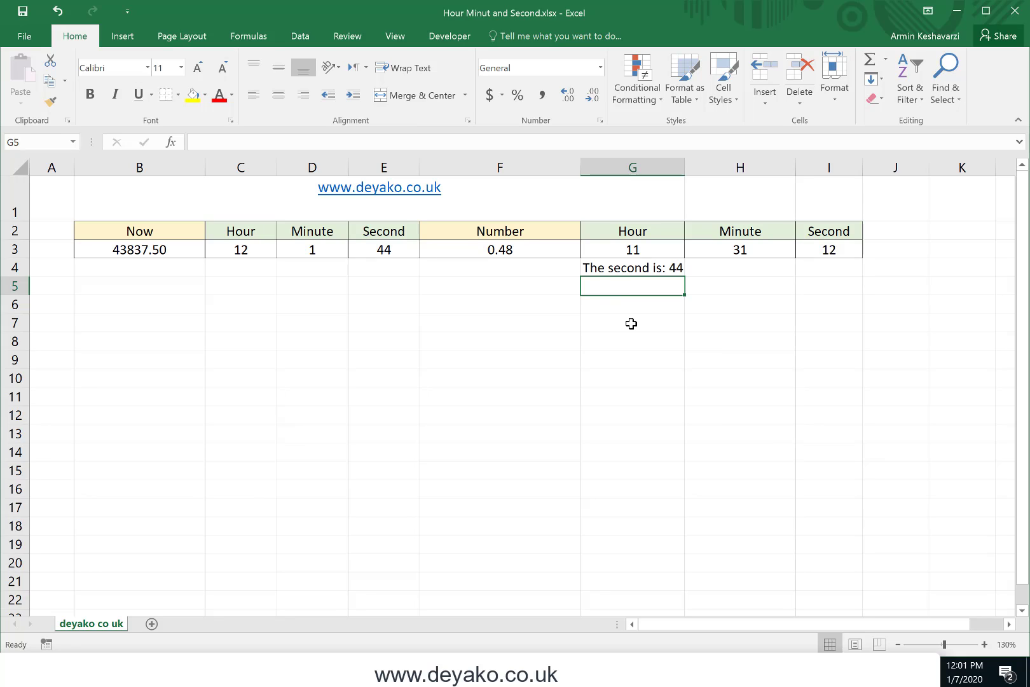
Compare the SECOND formula in E3 with the text formula in G4, and re-enter G4 unchanged to refresh both
click(417, 249)
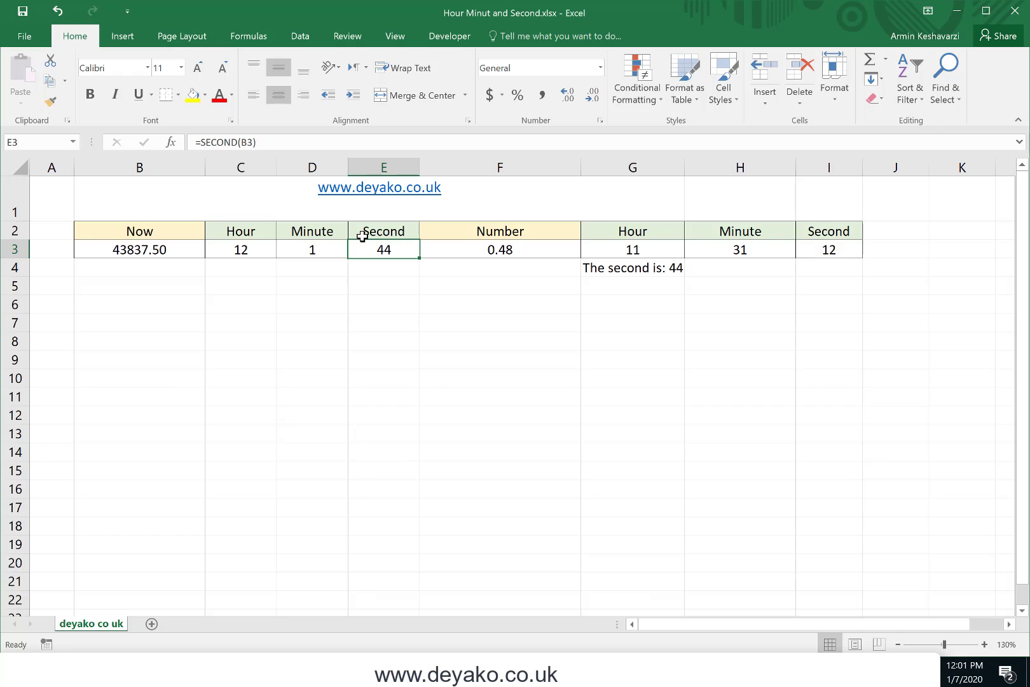
click(633, 254)
click(629, 263)
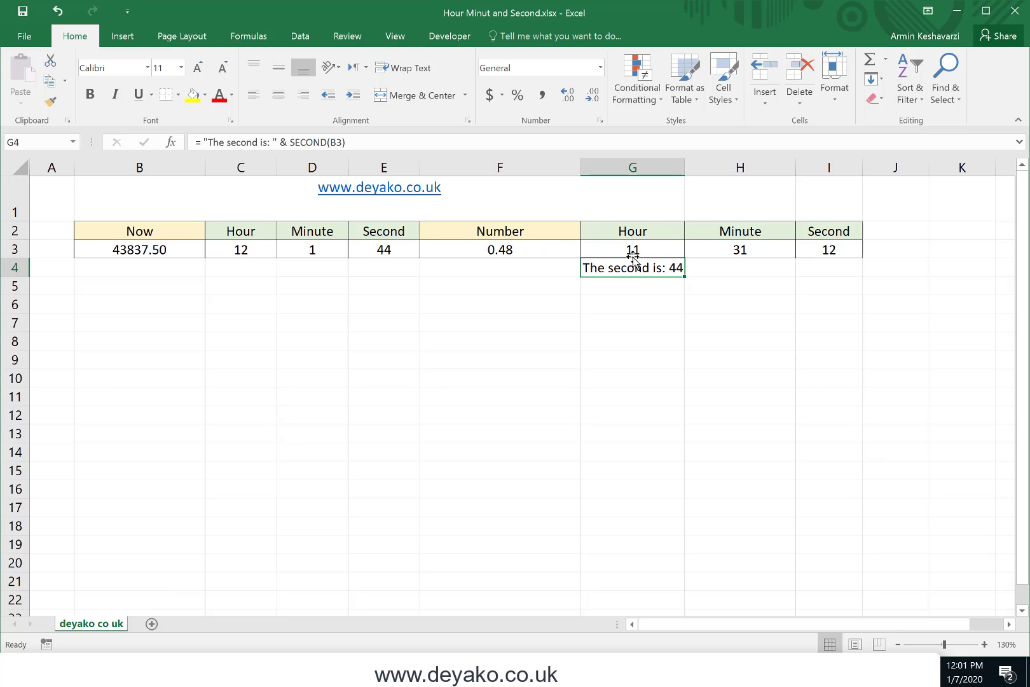
click(355, 142)
key(Return)
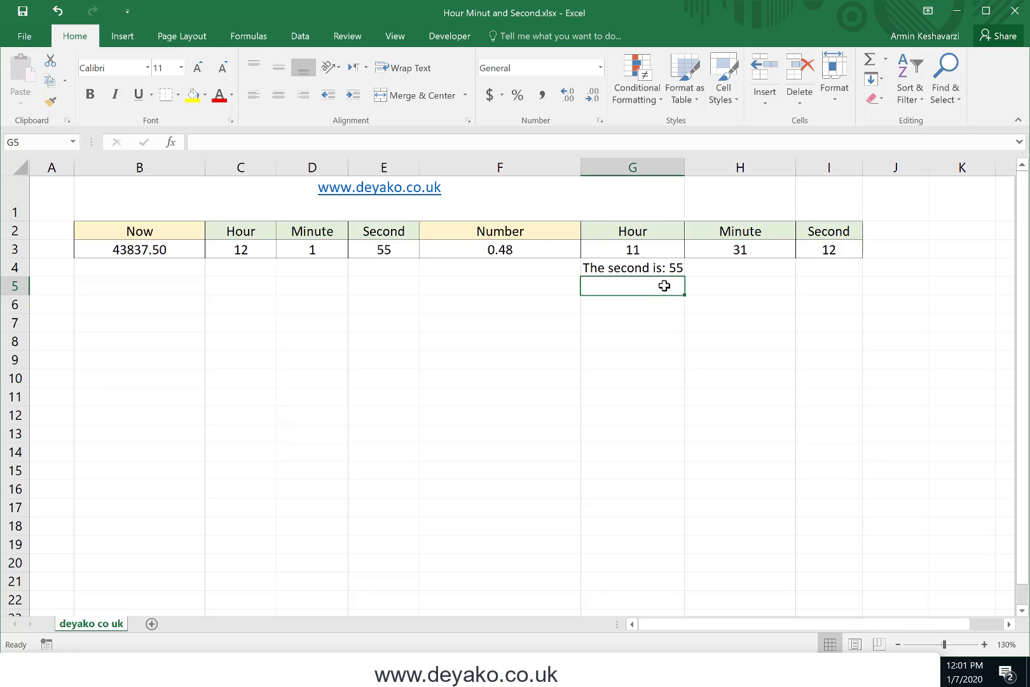
click(539, 286)
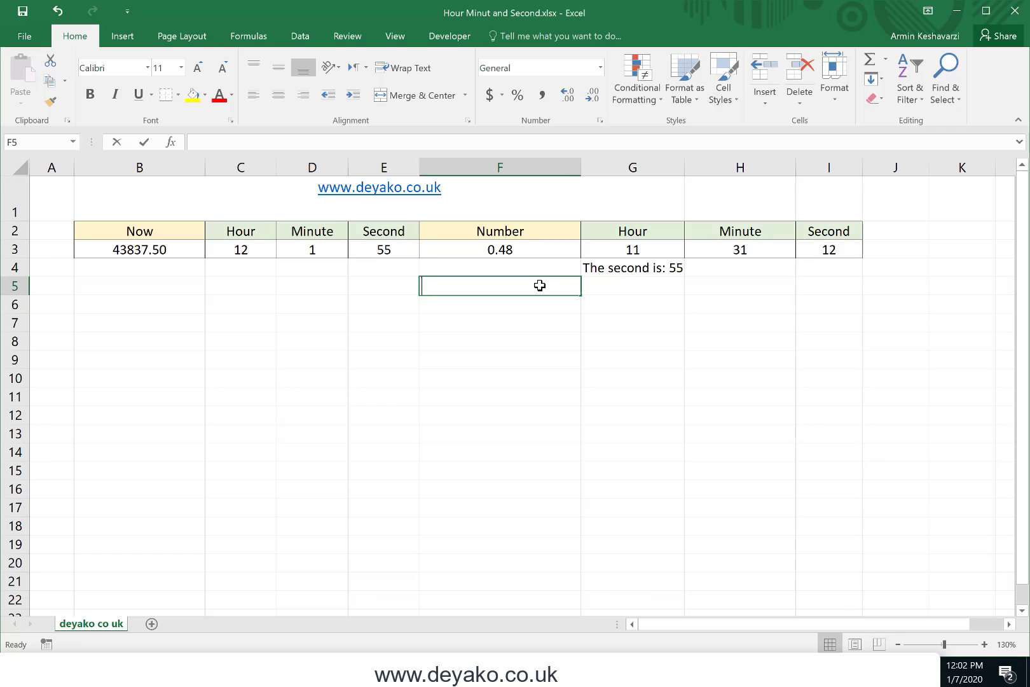
Add 1 to the hour formula in G3 so it reads =HOUR(F3)+1
click(632, 249)
click(410, 141)
text(+1)
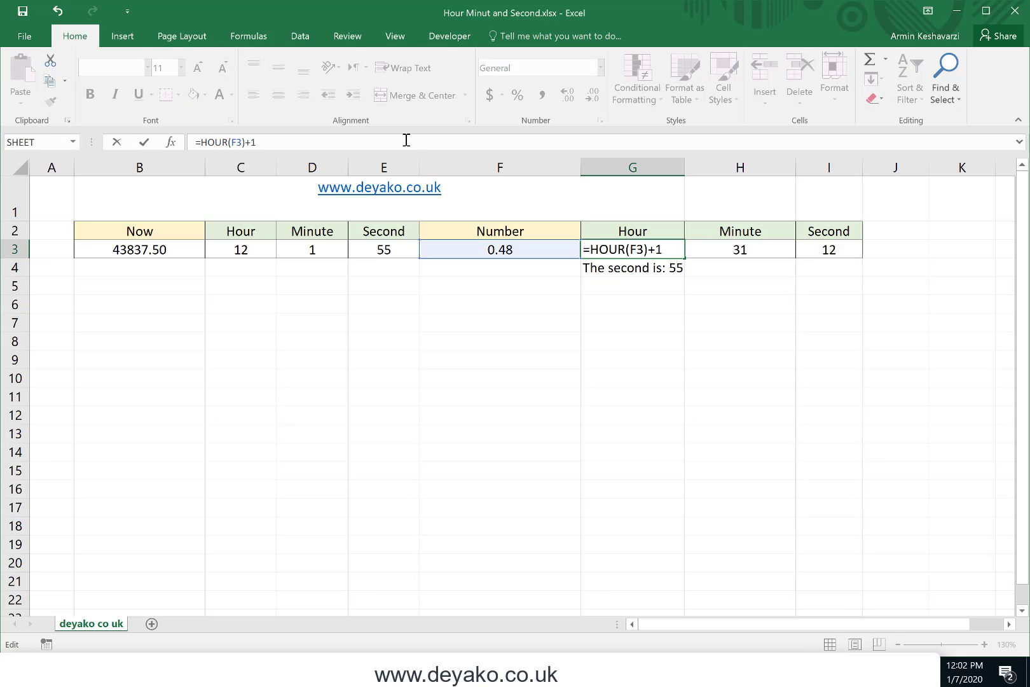
key(Return)
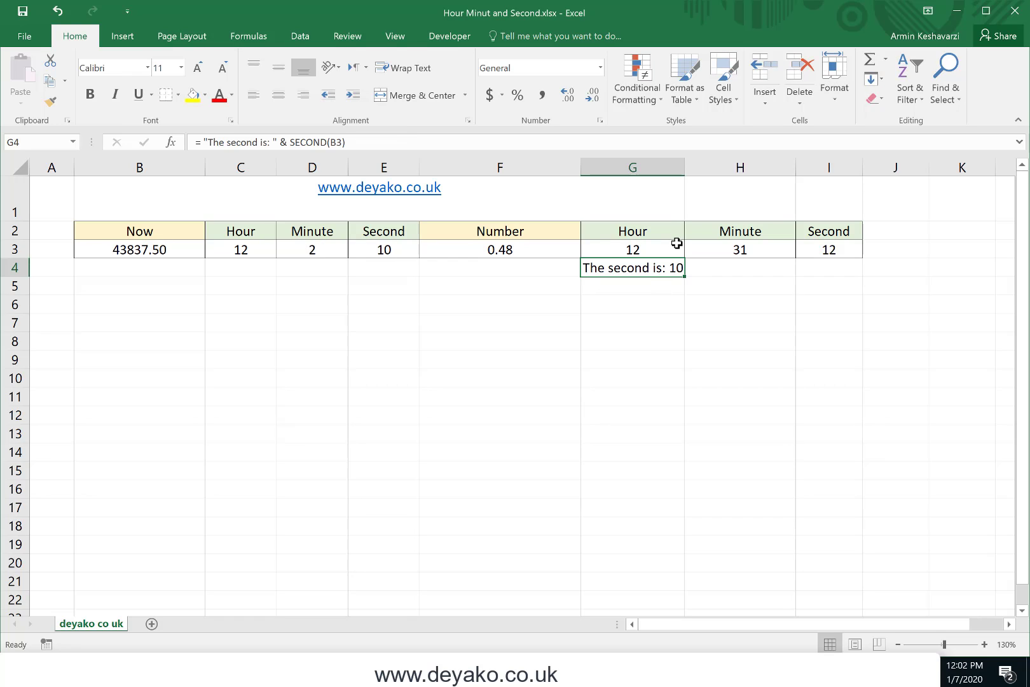
click(676, 244)
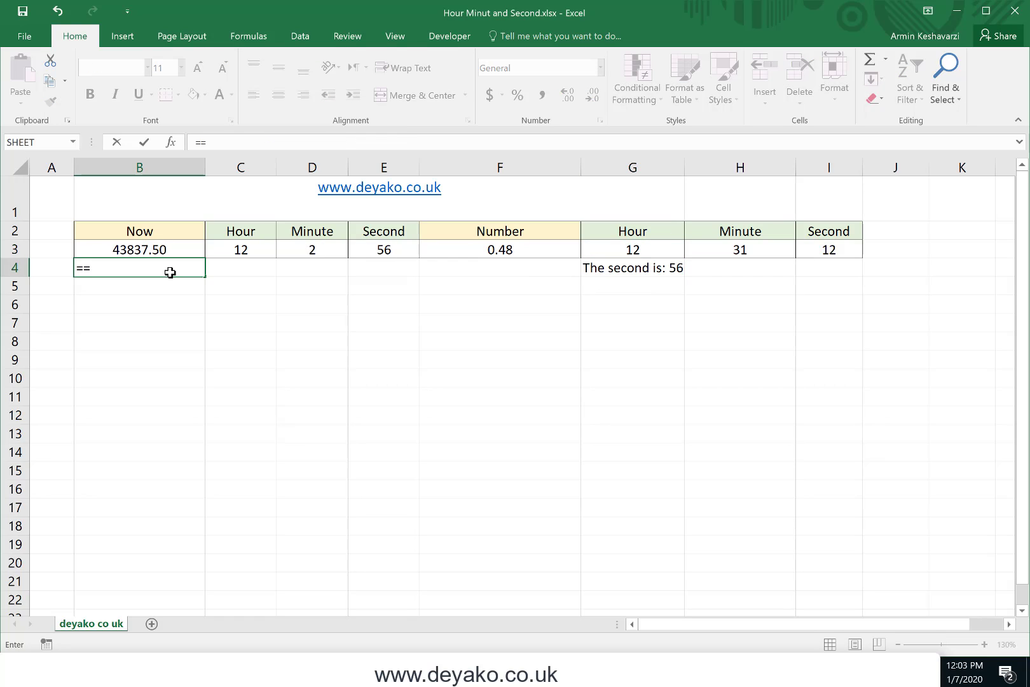
Enter the formula =B3+1 in B4 below the Now value
key(BackSpace)
click(164, 250)
click(263, 142)
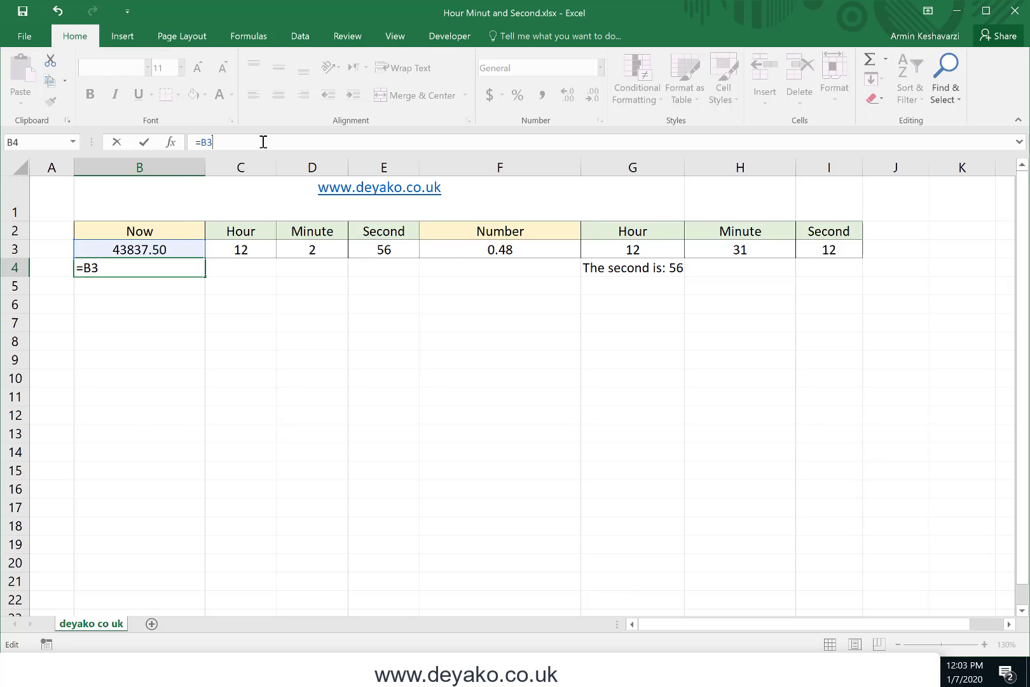
text(+1)
key(Return)
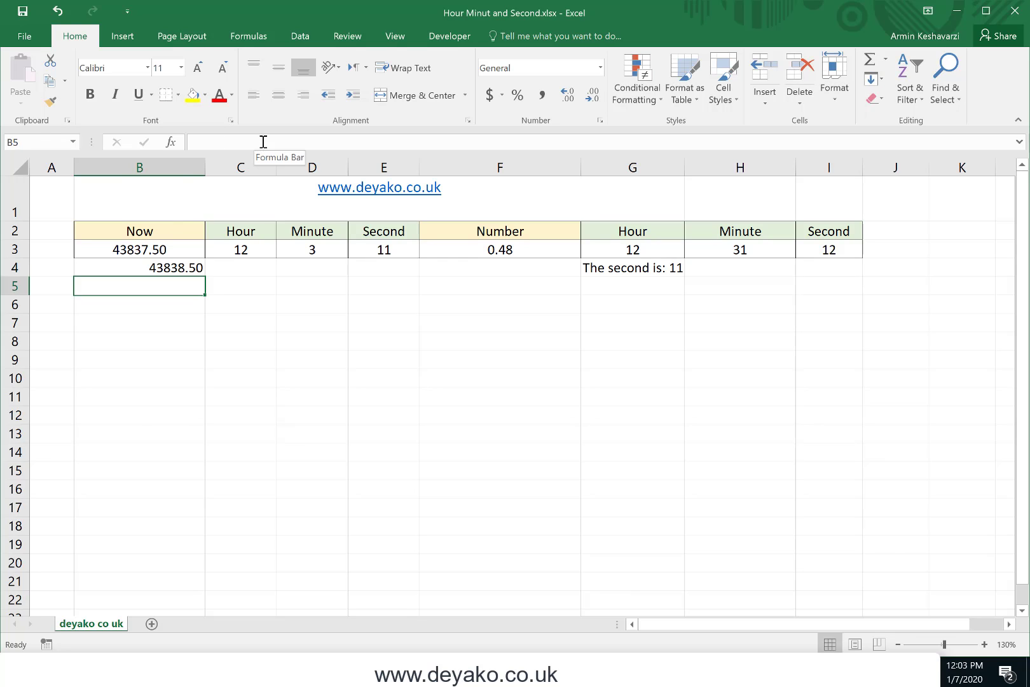
Apply the Short Date format to B4, and switch the cell to the Time format
click(144, 268)
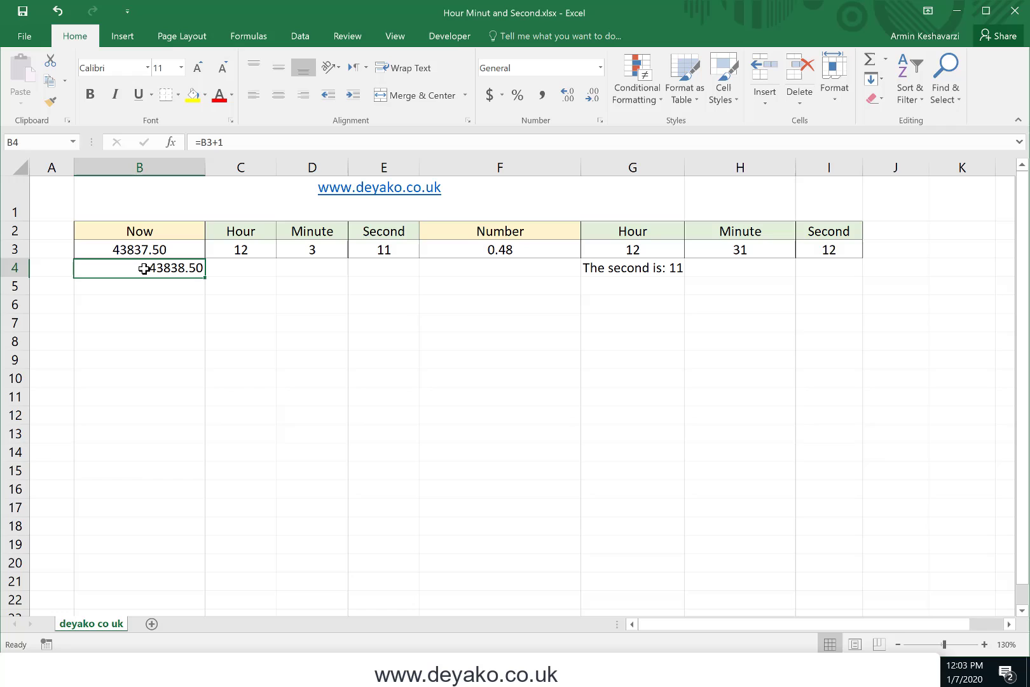
click(600, 67)
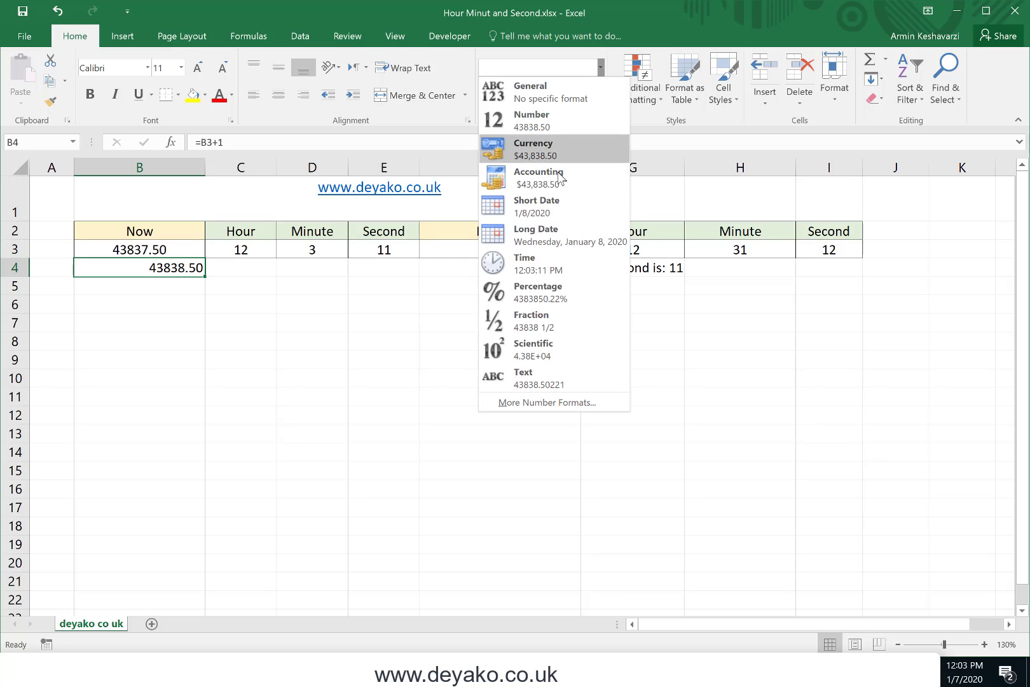
click(549, 204)
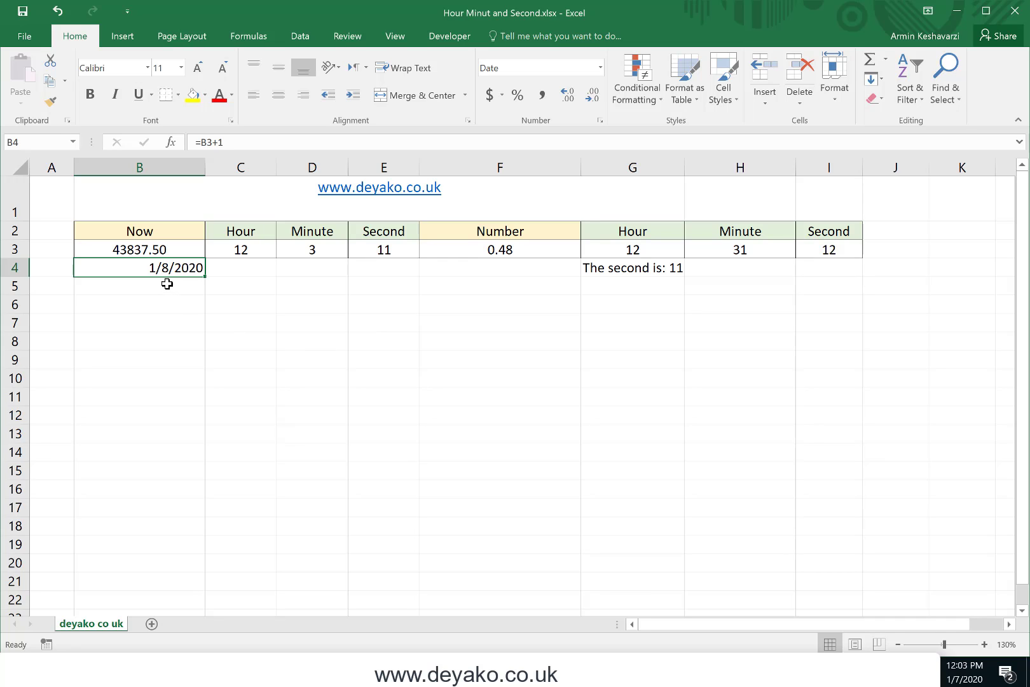
click(601, 68)
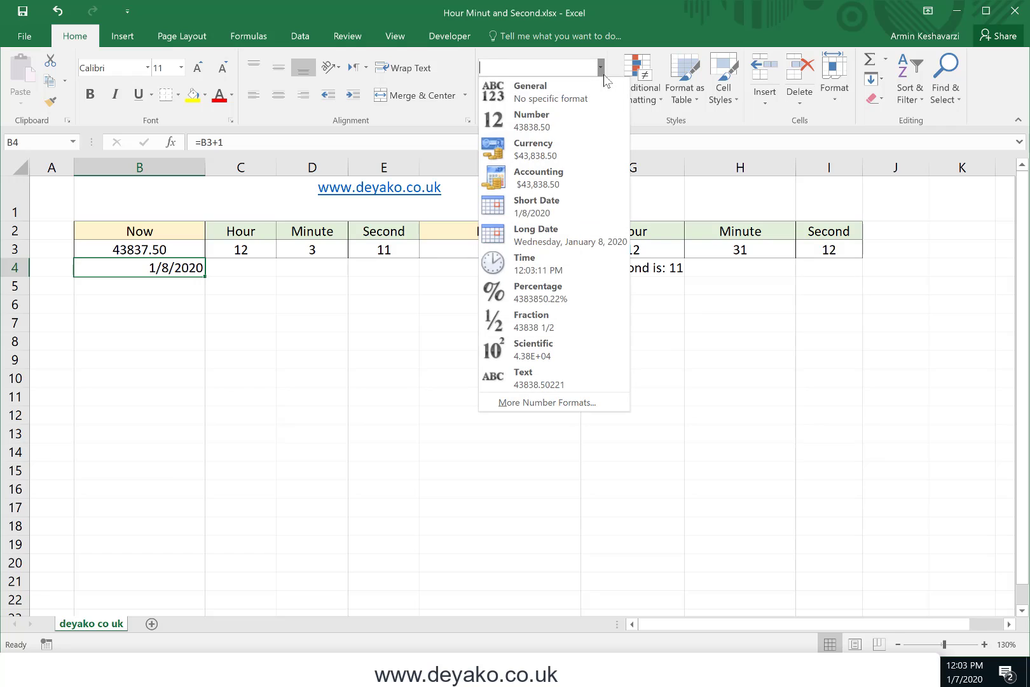
click(555, 271)
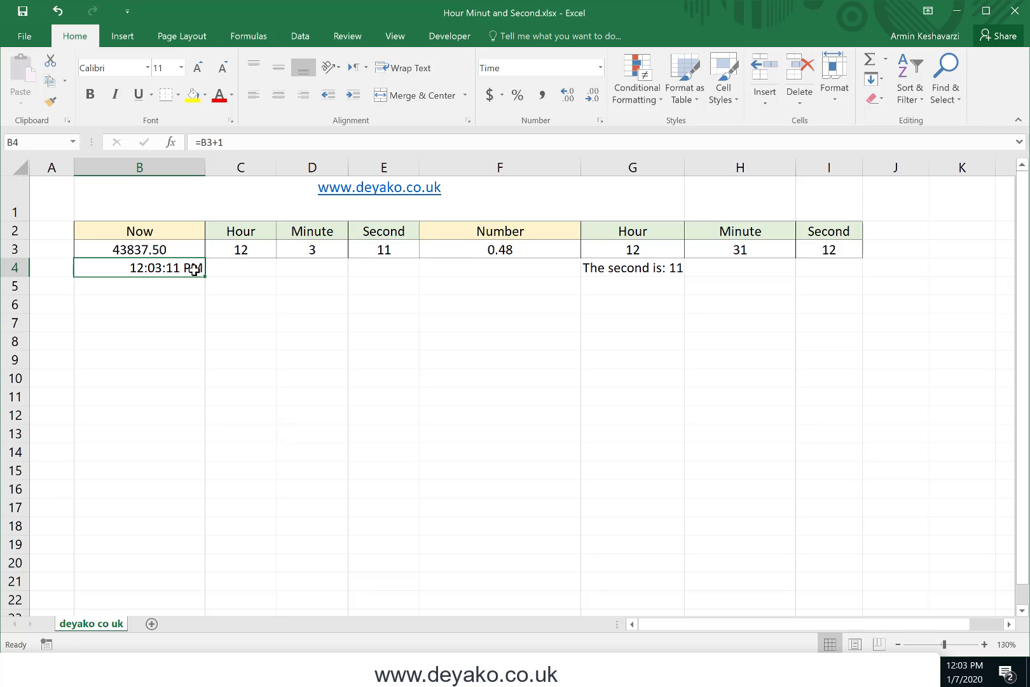
click(169, 248)
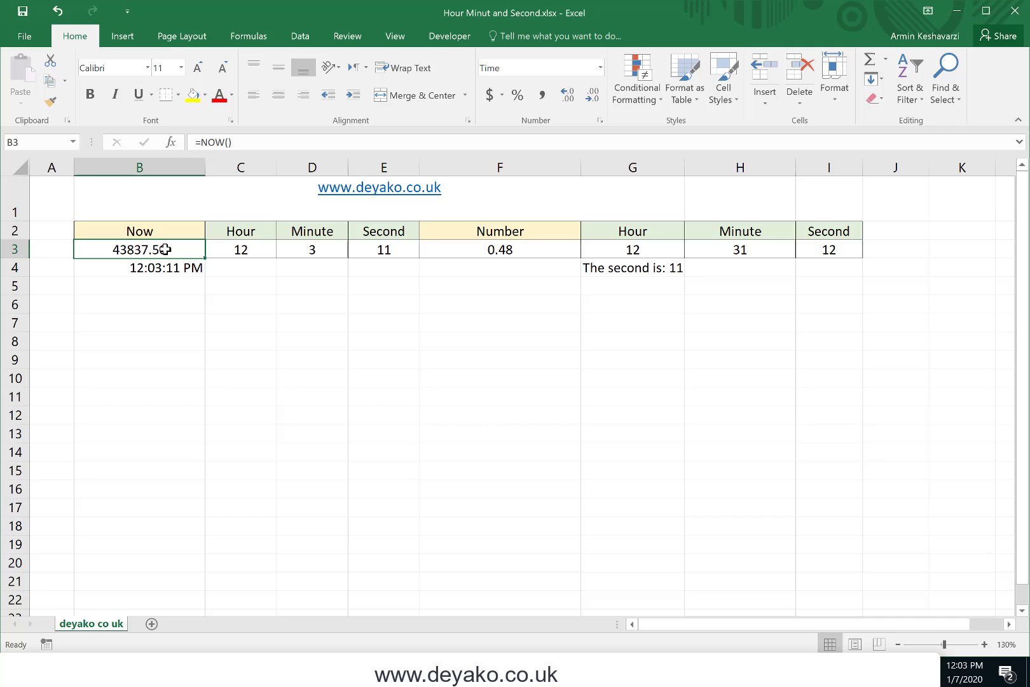
click(637, 248)
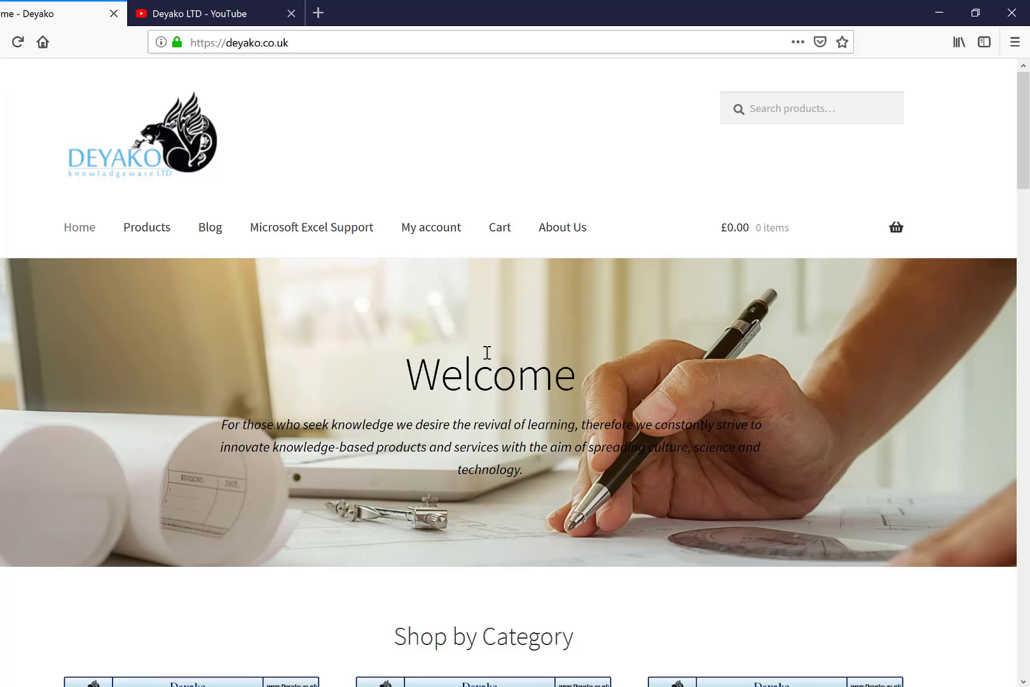
scroll(487, 352, down, 10)
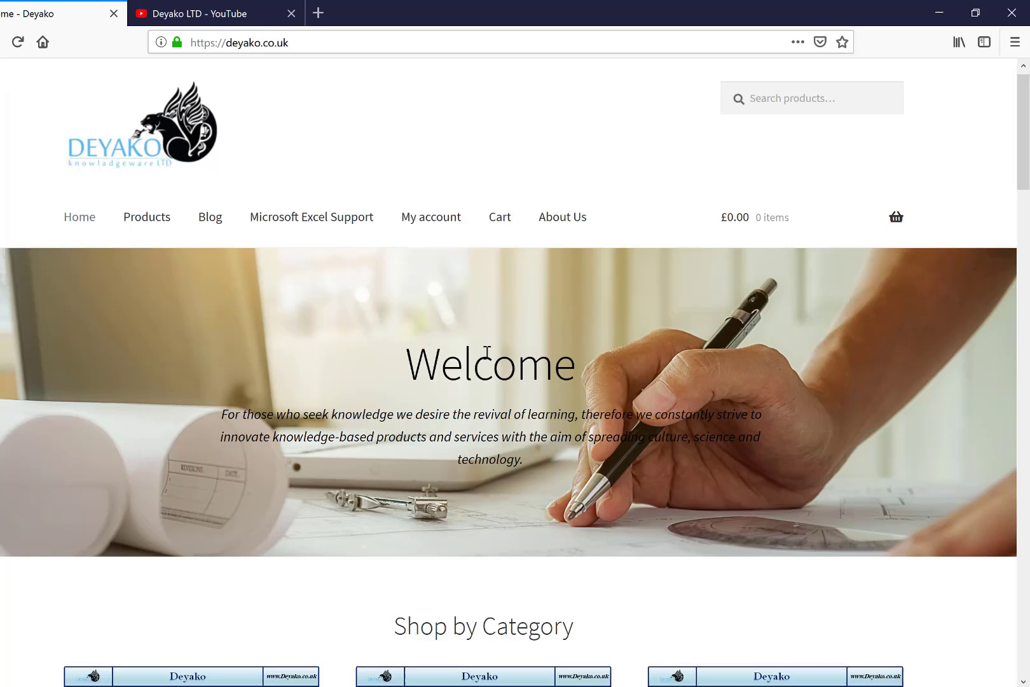